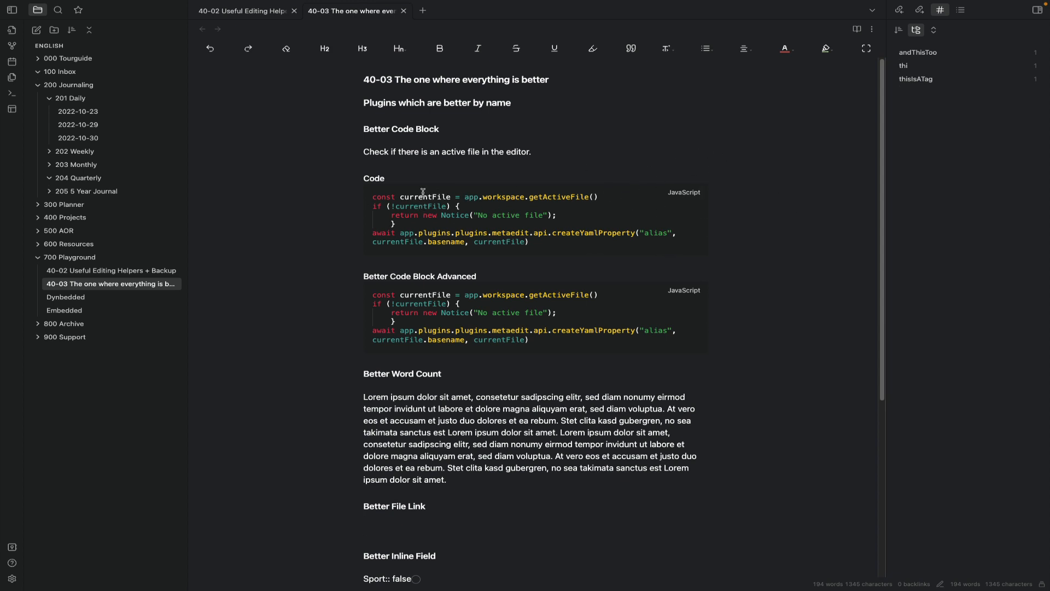
# - View the note in reading mode, fold and unfold the first code block, and expand the Better Code Block Advanced block
pyautogui.click(405, 294)
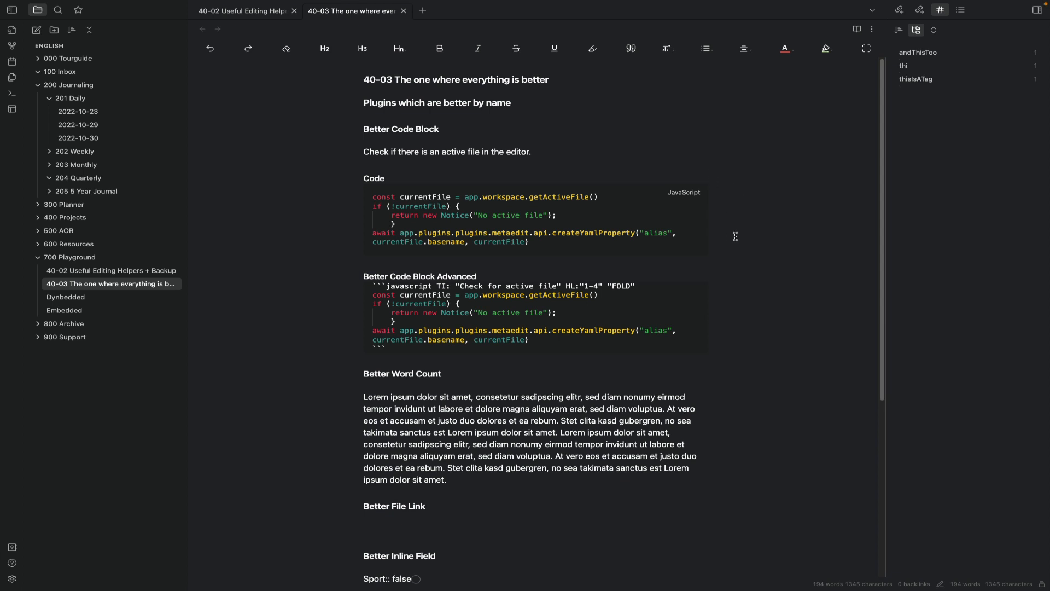
pyautogui.click(857, 31)
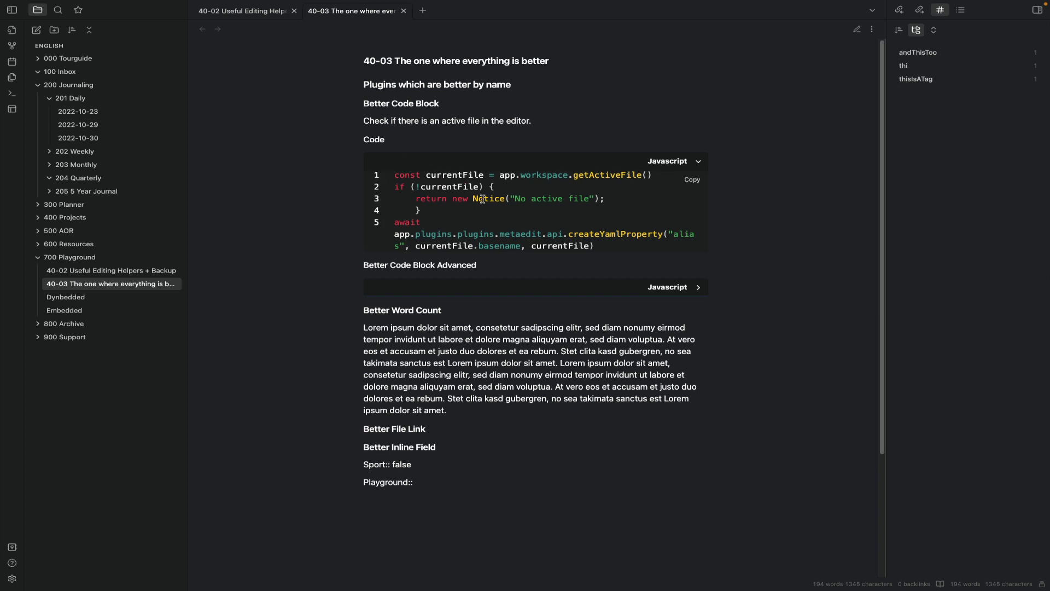
pyautogui.click(699, 162)
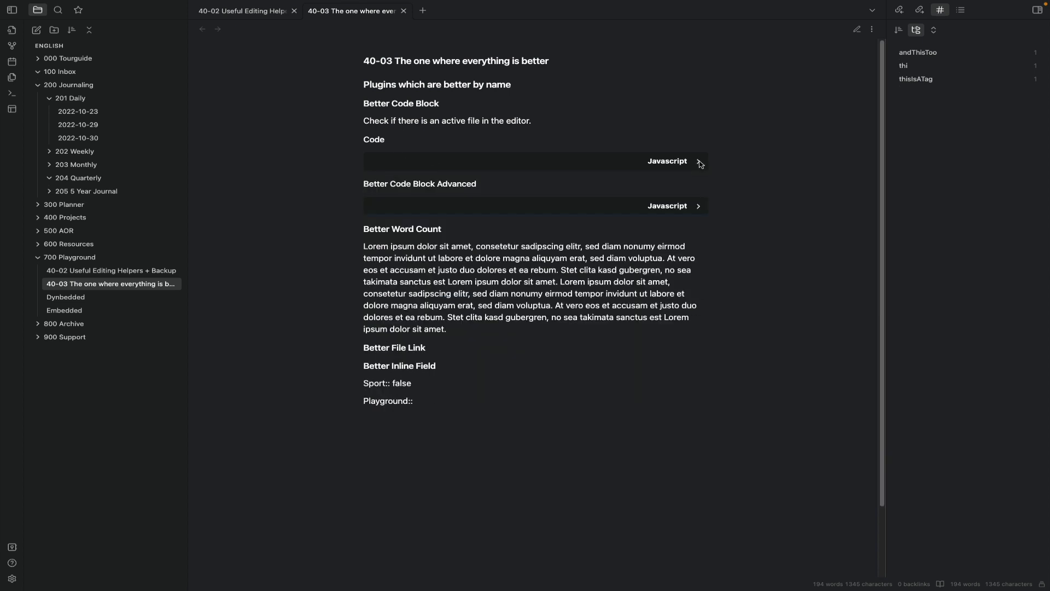
pyautogui.click(700, 162)
pyautogui.click(696, 288)
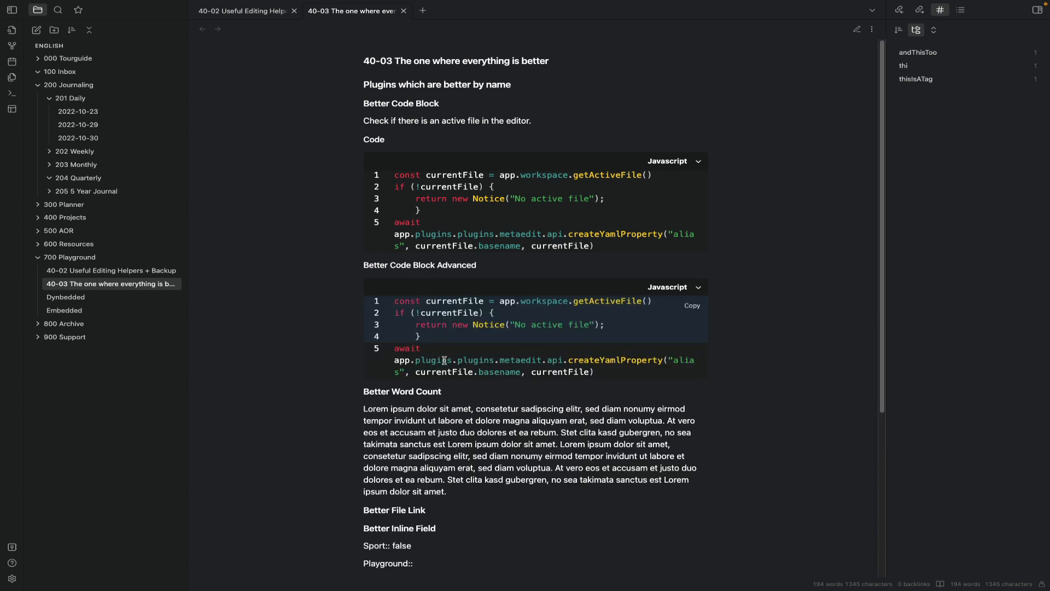
# - Return to editing and change the highlighted line range in the Better Code Block Advanced header to HL:"2-4"
pyautogui.click(856, 32)
pyautogui.click(467, 300)
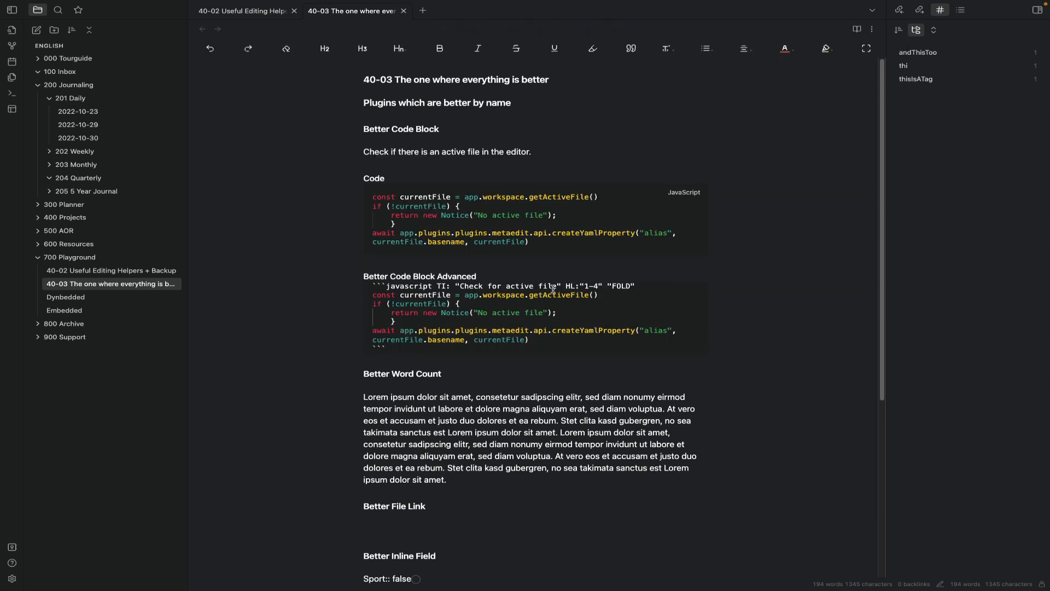
pyautogui.click(586, 286)
pyautogui.hotkey('ctrl', 'Right')
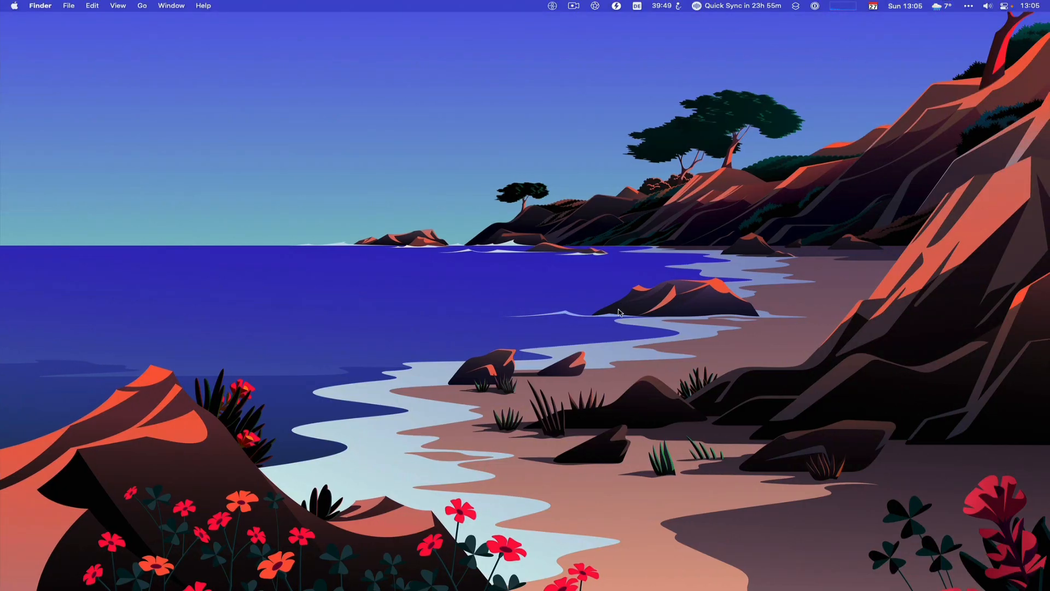
pyautogui.hotkey('ctrl', 'Left')
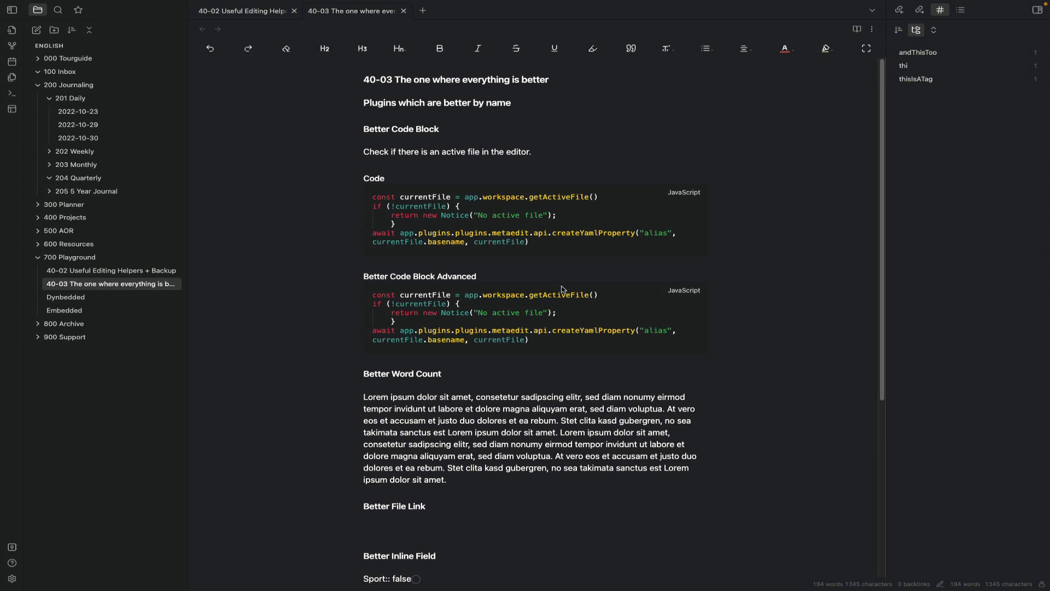
pyautogui.click(658, 290)
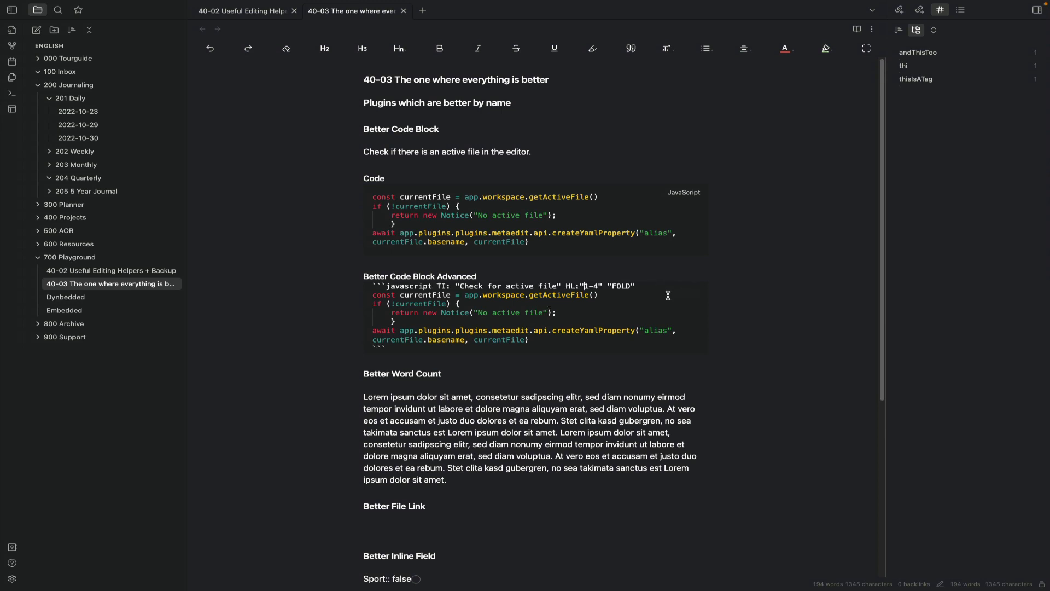
pyautogui.doubleClick(585, 287)
pyautogui.write('2')
pyautogui.click(750, 271)
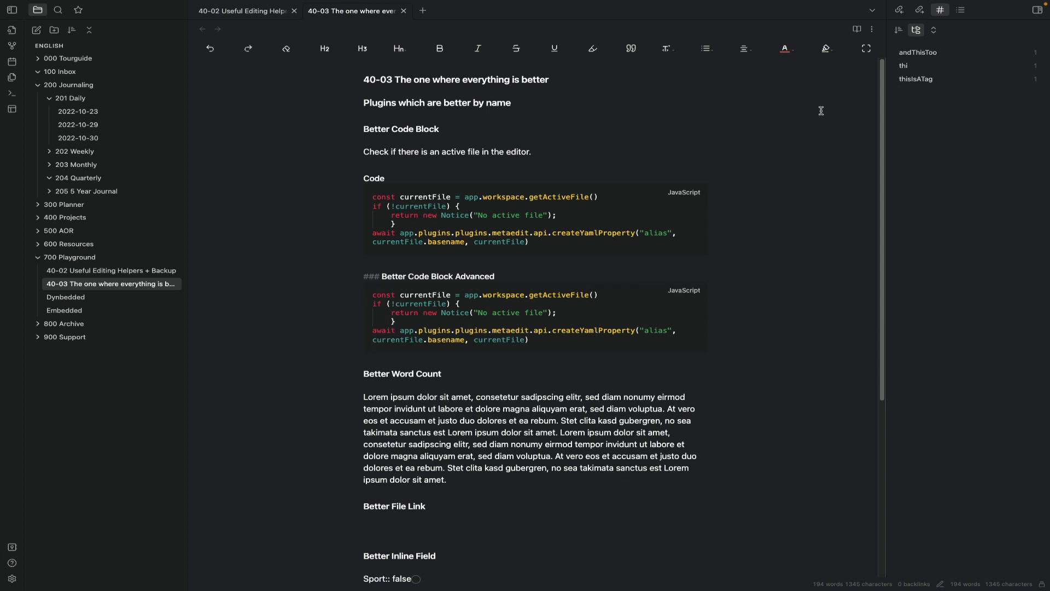
# - Close and reopen note 40-03 in reading mode and expand the Better Code Block Advanced block to check its highlighted lines
pyautogui.click(858, 29)
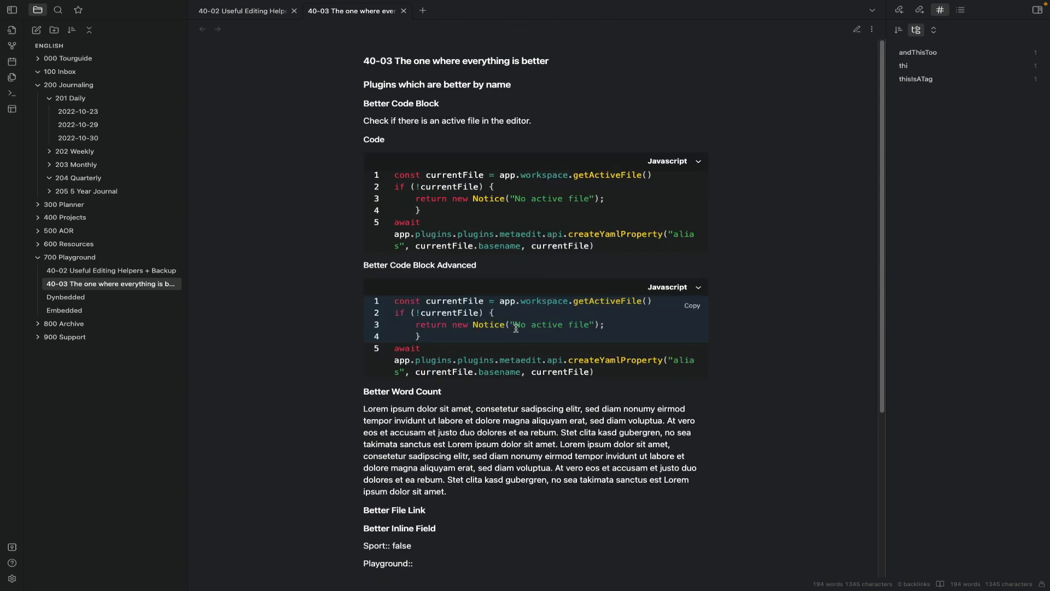
pyautogui.click(241, 9)
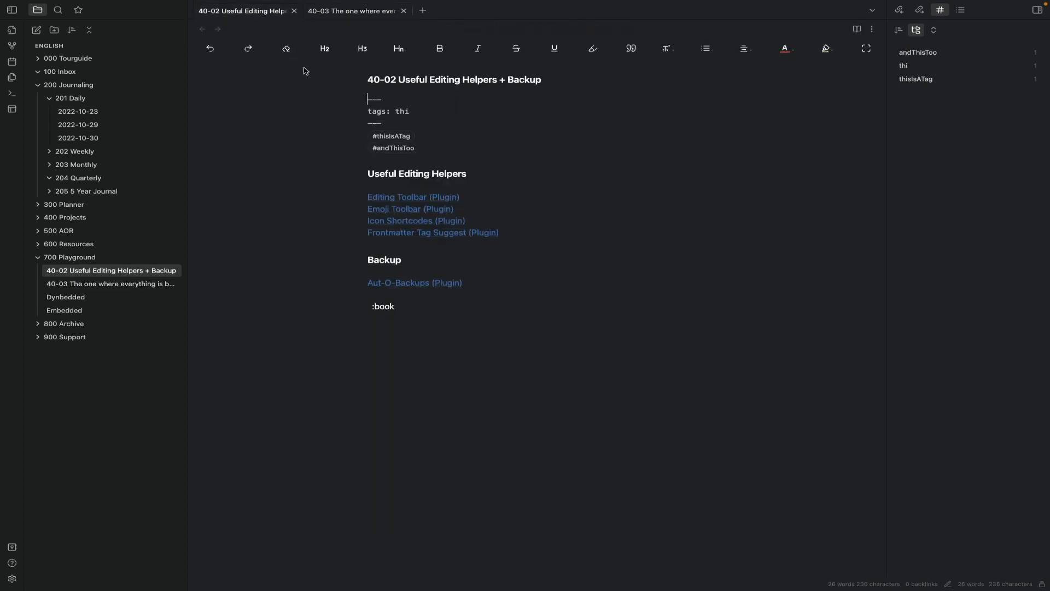
pyautogui.click(350, 11)
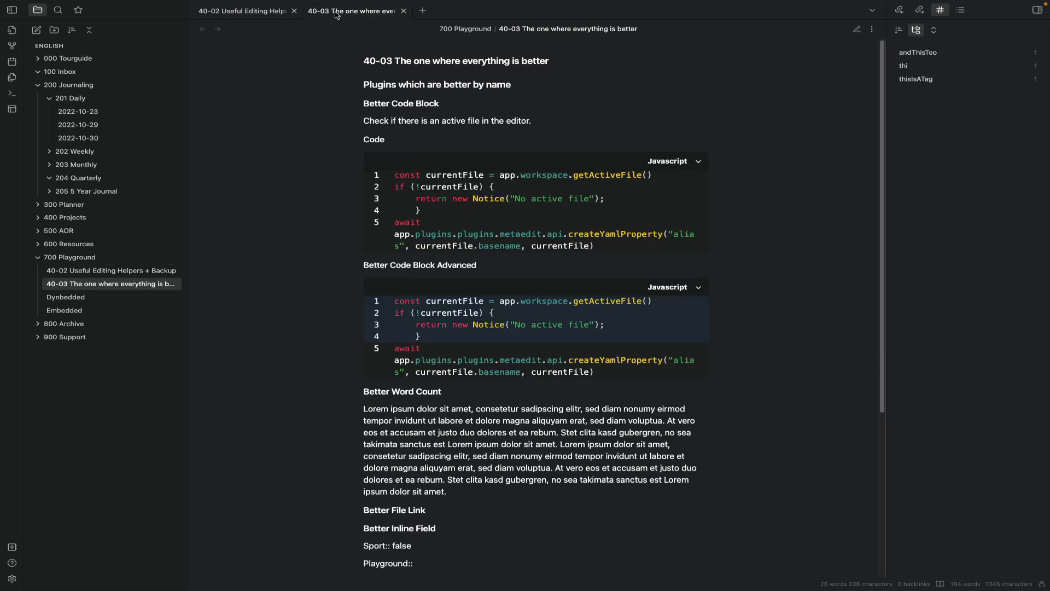
pyautogui.click(403, 11)
pyautogui.click(115, 284)
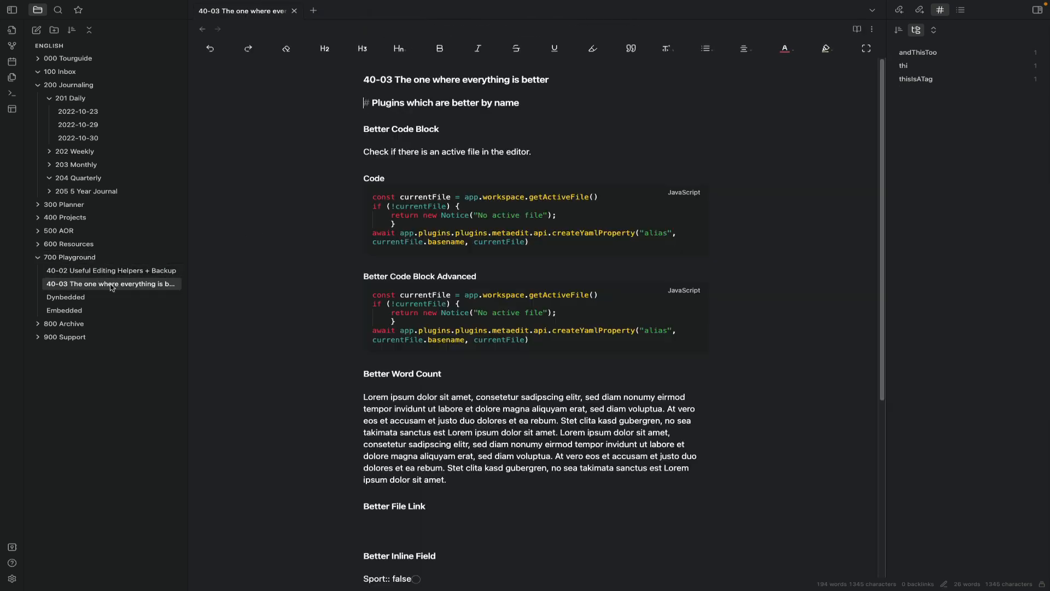
pyautogui.click(857, 29)
pyautogui.click(695, 287)
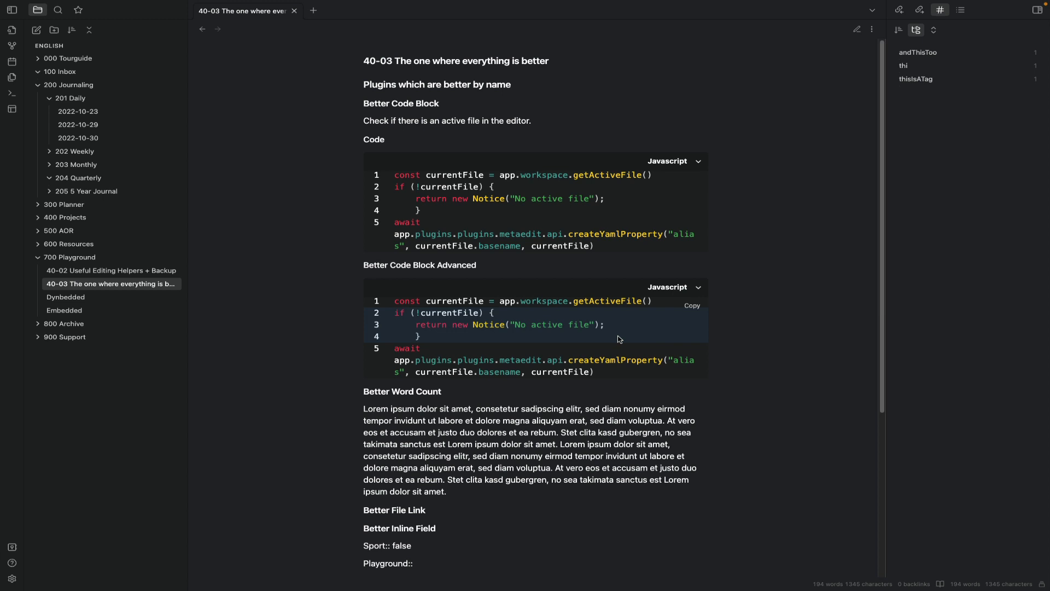
# - Switch the note back to editing and show the source of the Better Code Block Advanced block
pyautogui.click(857, 29)
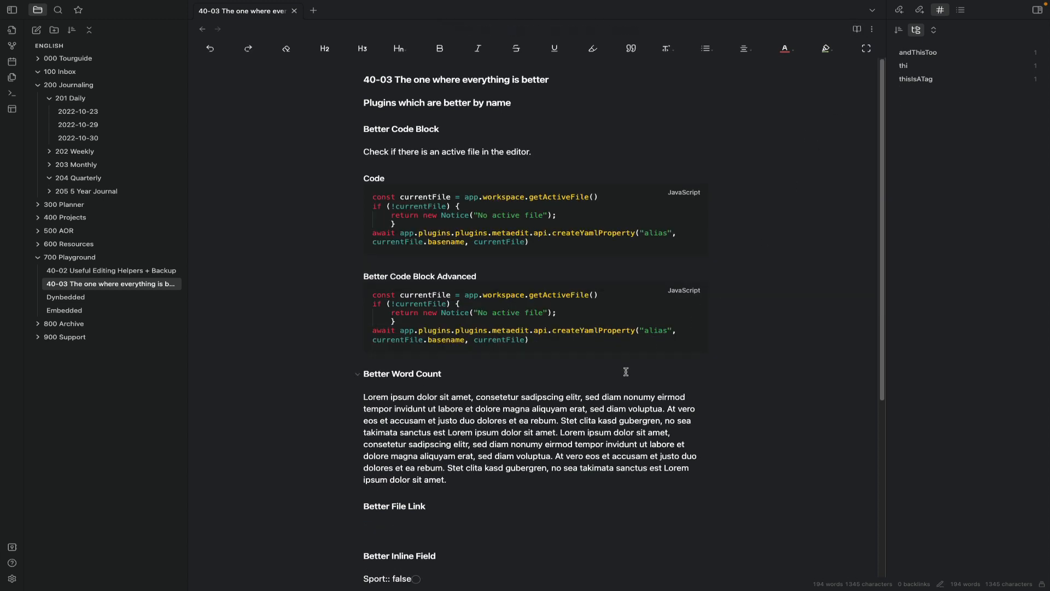
pyautogui.click(534, 338)
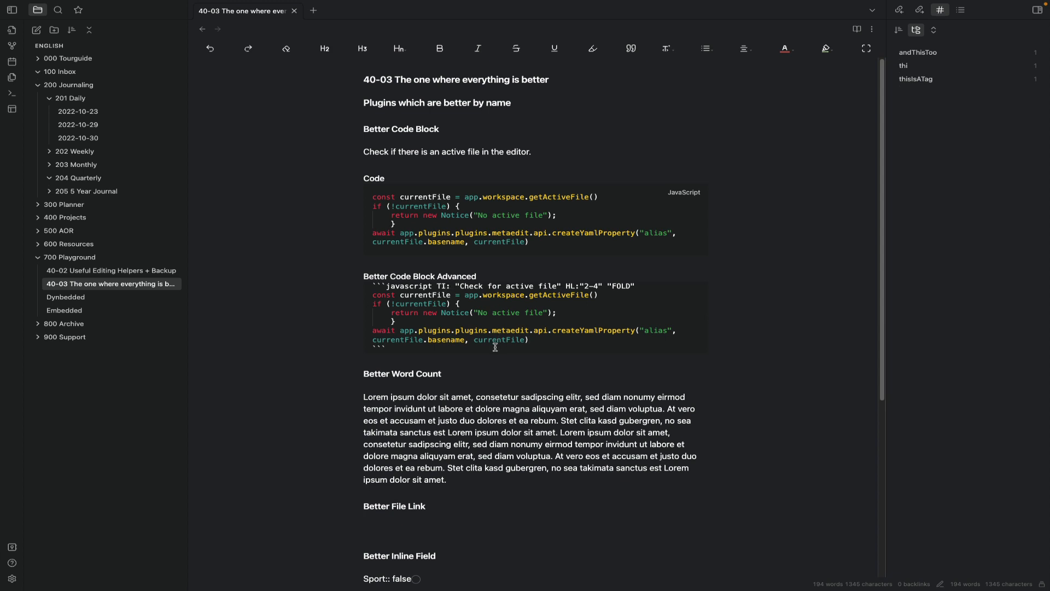
pyautogui.scroll(-4, 495, 347)
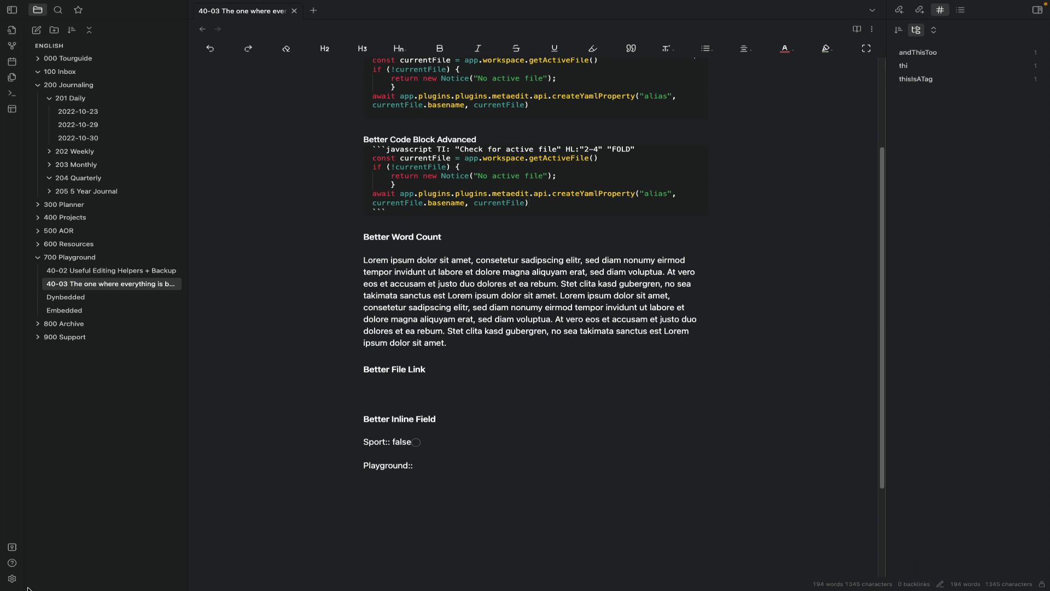
# - Turn off the Word count core plugin in the settings and return to the note
pyautogui.click(12, 579)
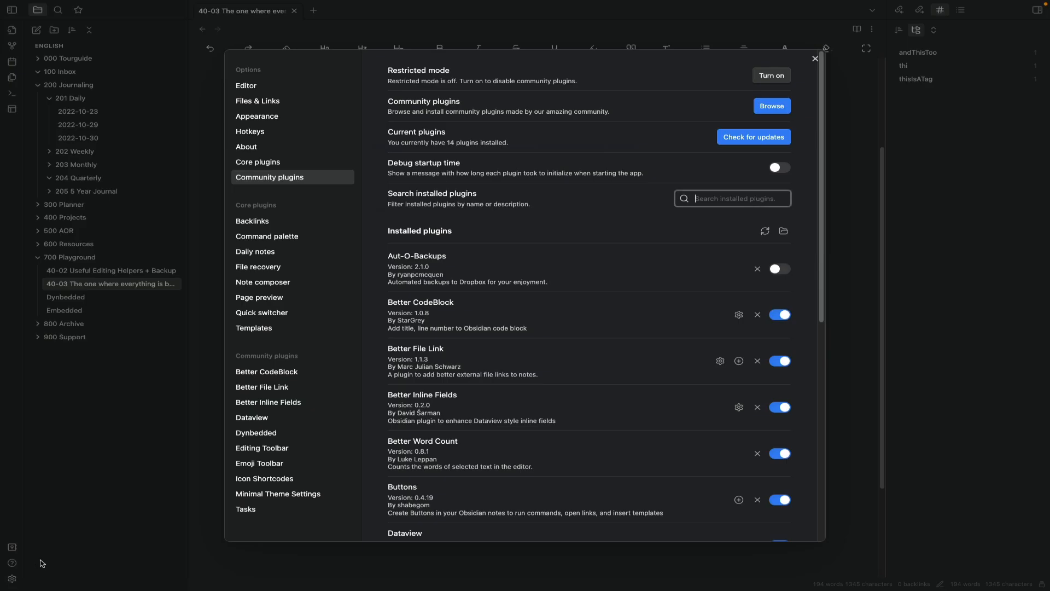
pyautogui.click(268, 163)
pyautogui.scroll(-10, 646, 355)
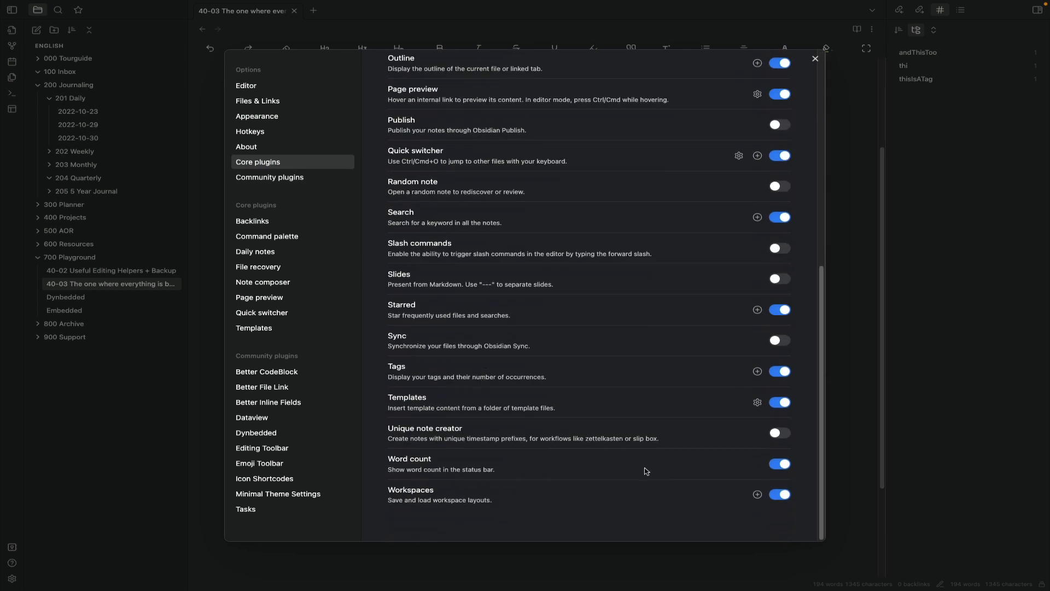
pyautogui.click(788, 465)
pyautogui.click(814, 60)
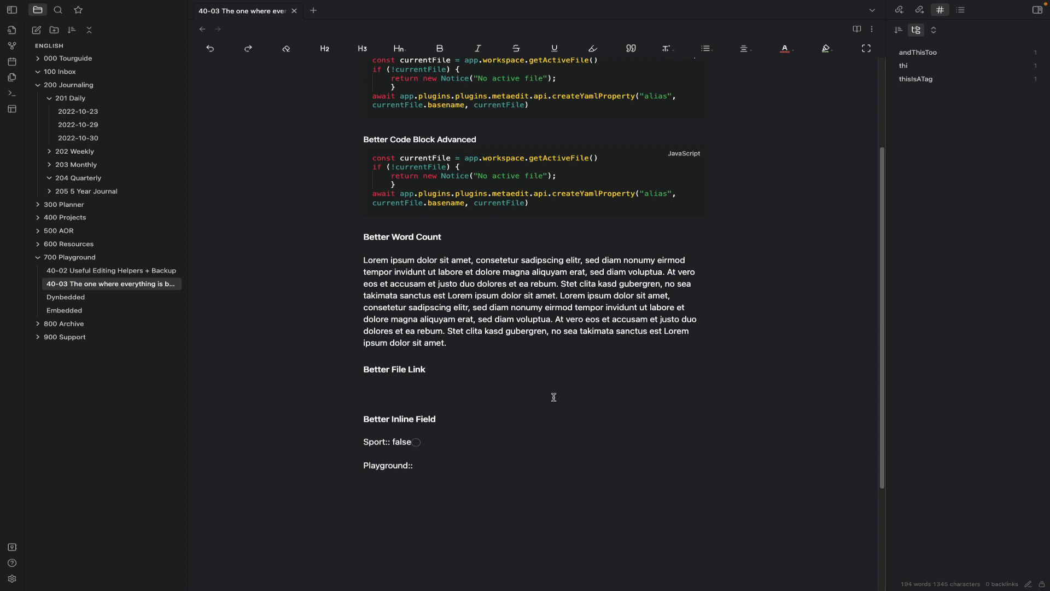
# - Select the Lorem ipsum text under Better Word Count to check the word count of the selection, then clear the selection
pyautogui.moveTo(448, 344); pyautogui.dragTo(351, 260)
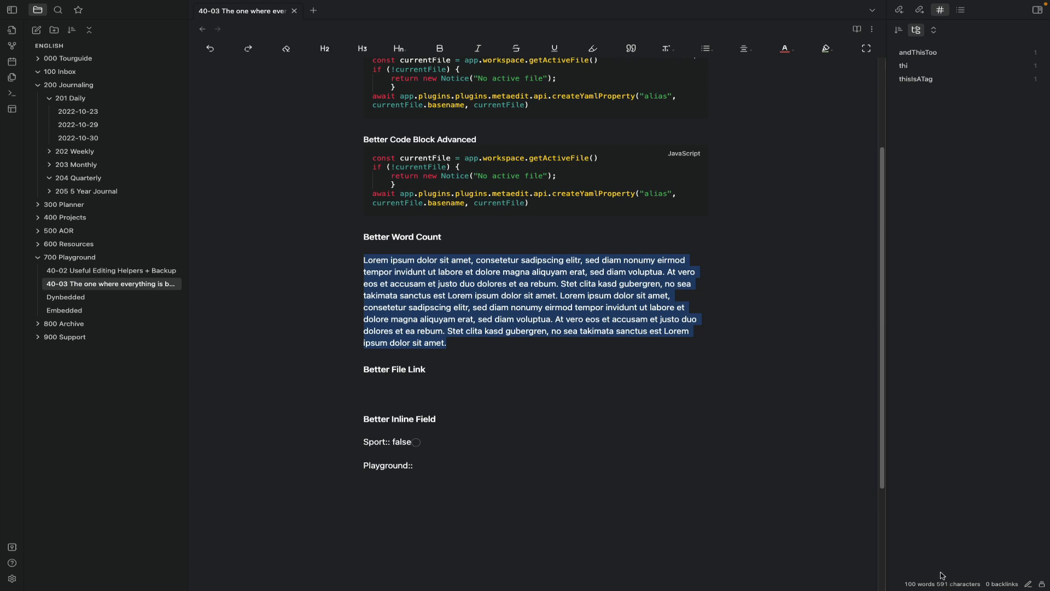
pyautogui.scroll(2, 506, 353)
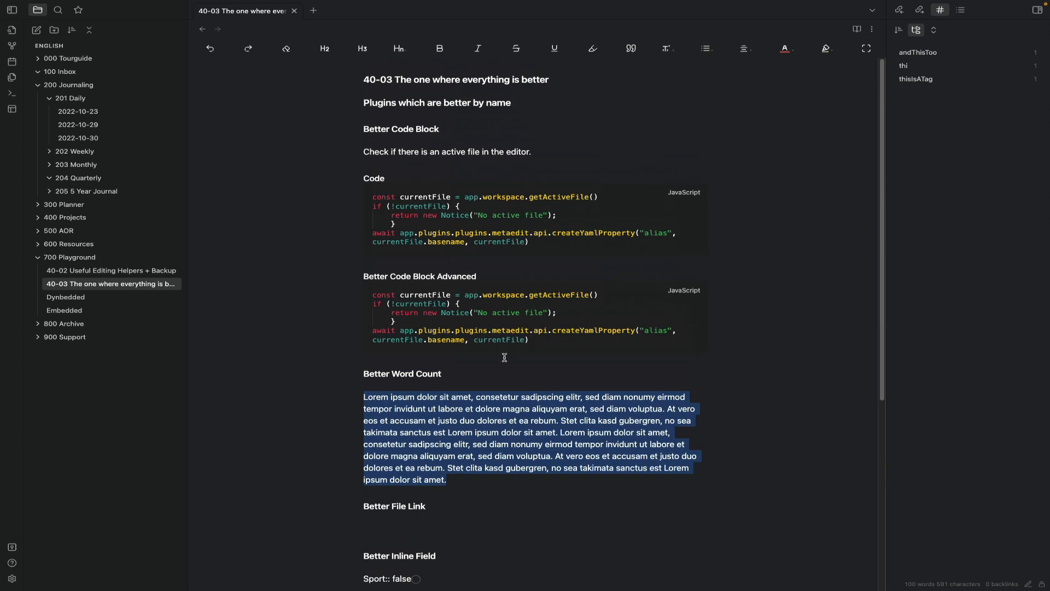
pyautogui.scroll(-3, 563, 294)
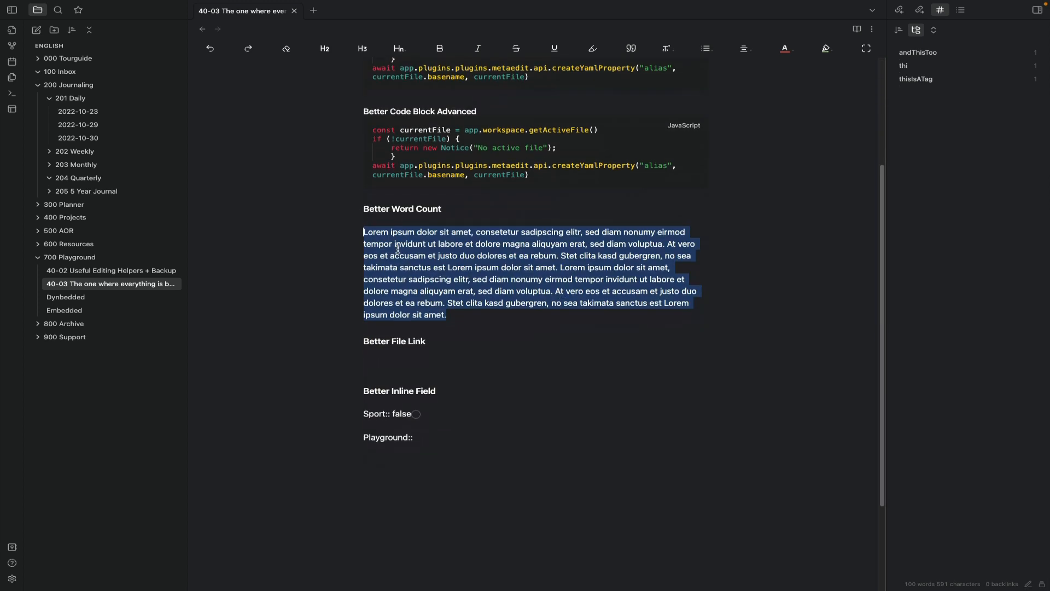
pyautogui.click(446, 315)
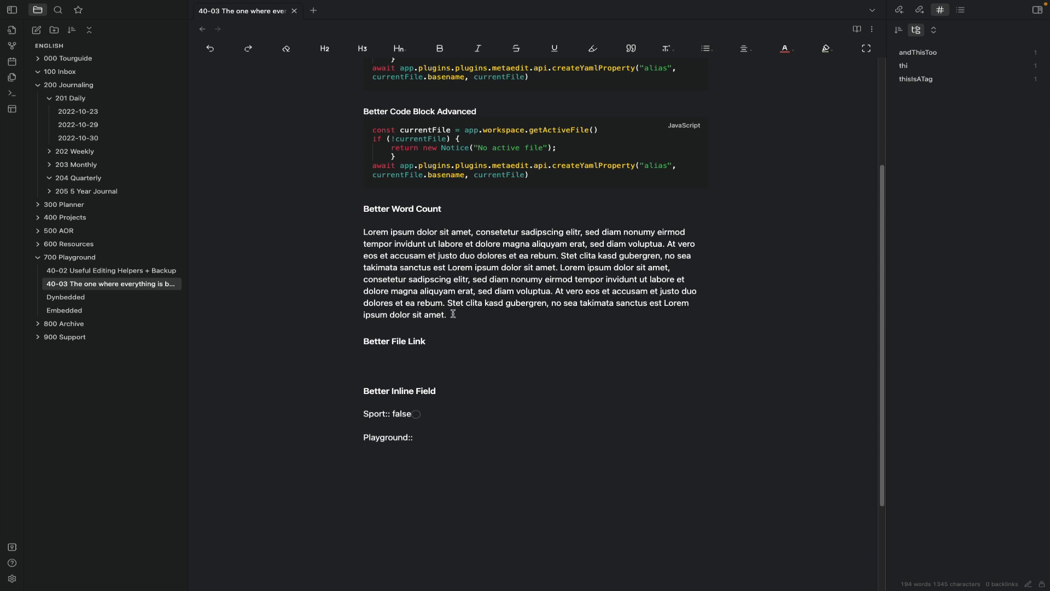
pyautogui.moveTo(450, 315); pyautogui.dragTo(363, 232)
pyautogui.click(508, 287)
pyautogui.moveTo(427, 296); pyautogui.dragTo(457, 315)
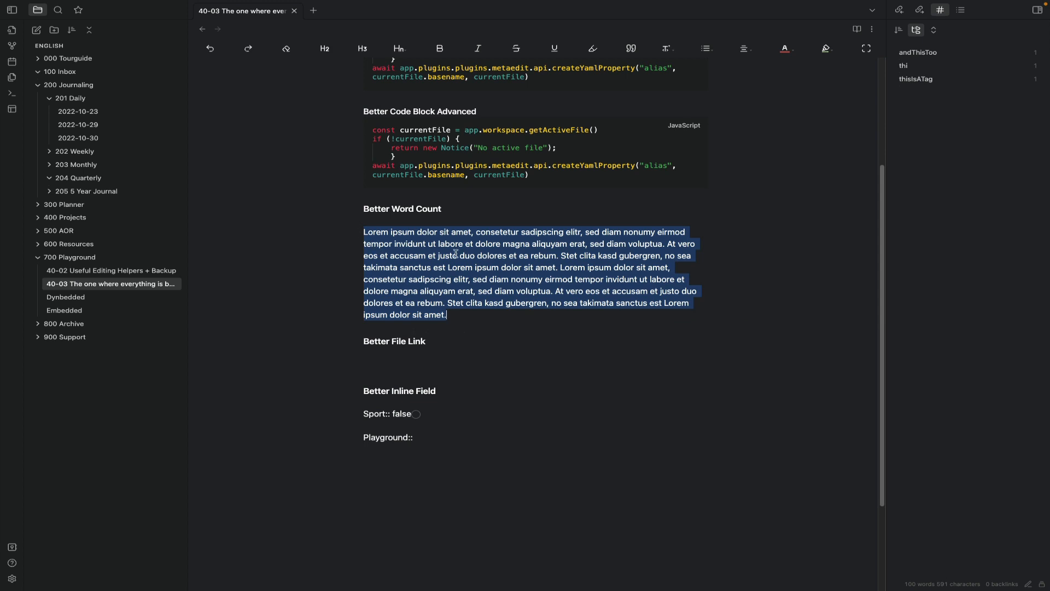
pyautogui.click(448, 314)
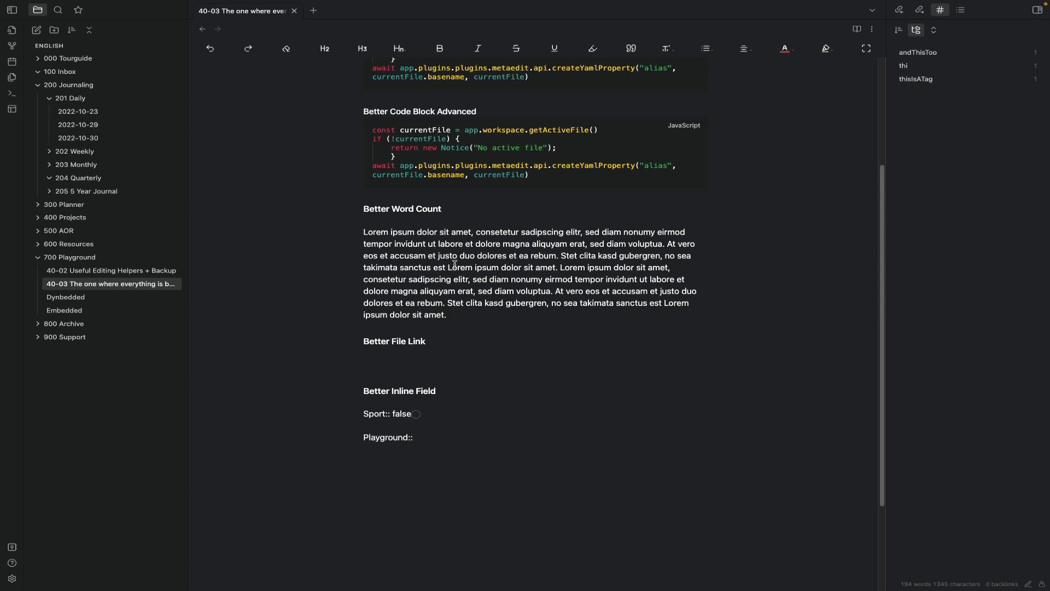
# - Review both code blocks in reading mode and return the note to editing
pyautogui.scroll(3, 455, 268)
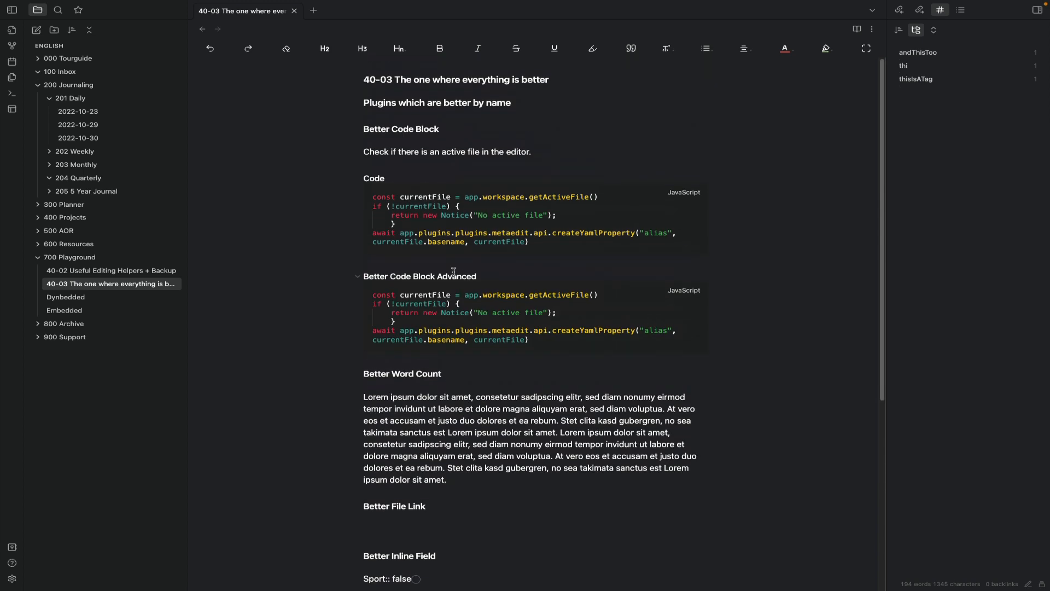
pyautogui.scroll(-4, 453, 272)
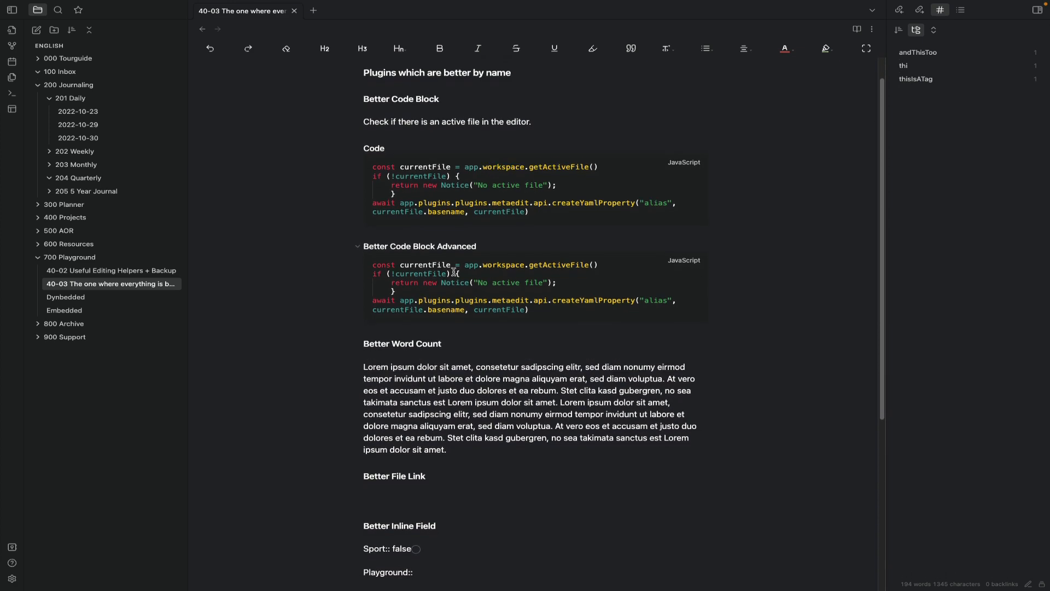
pyautogui.scroll(3, 454, 204)
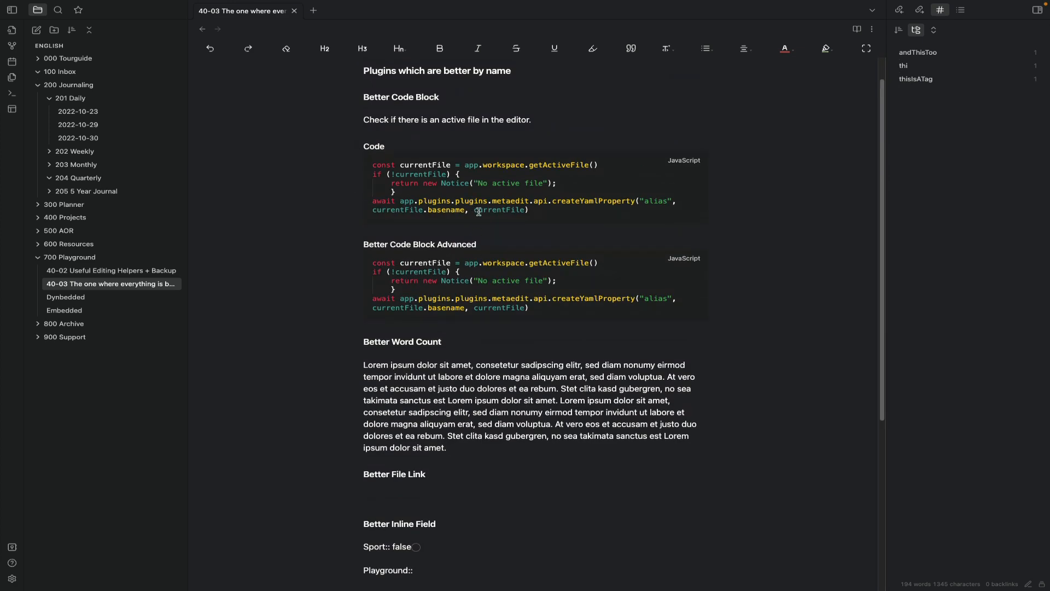
pyautogui.click(857, 29)
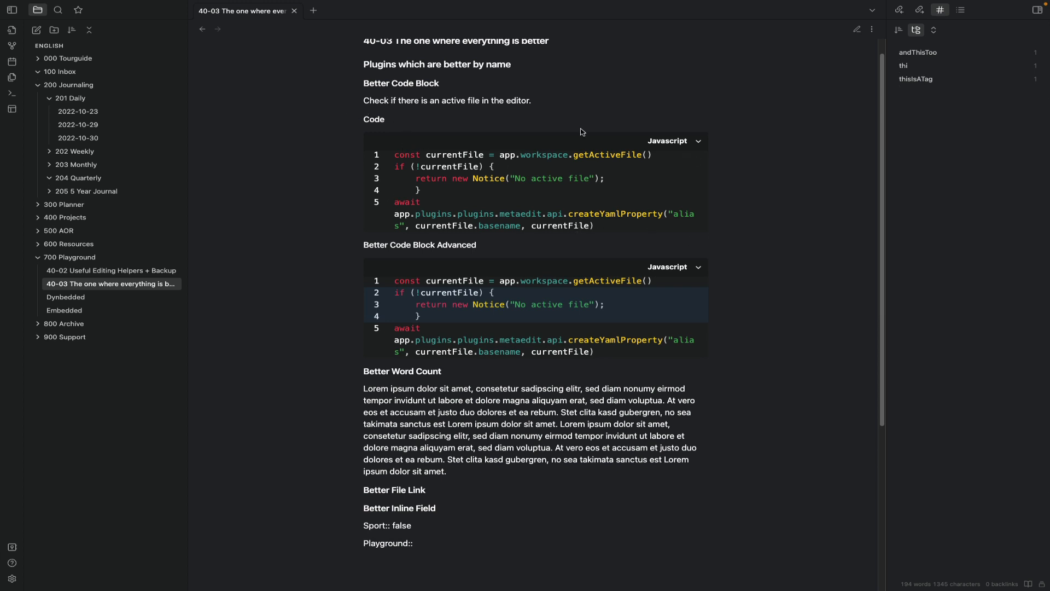
pyautogui.click(854, 34)
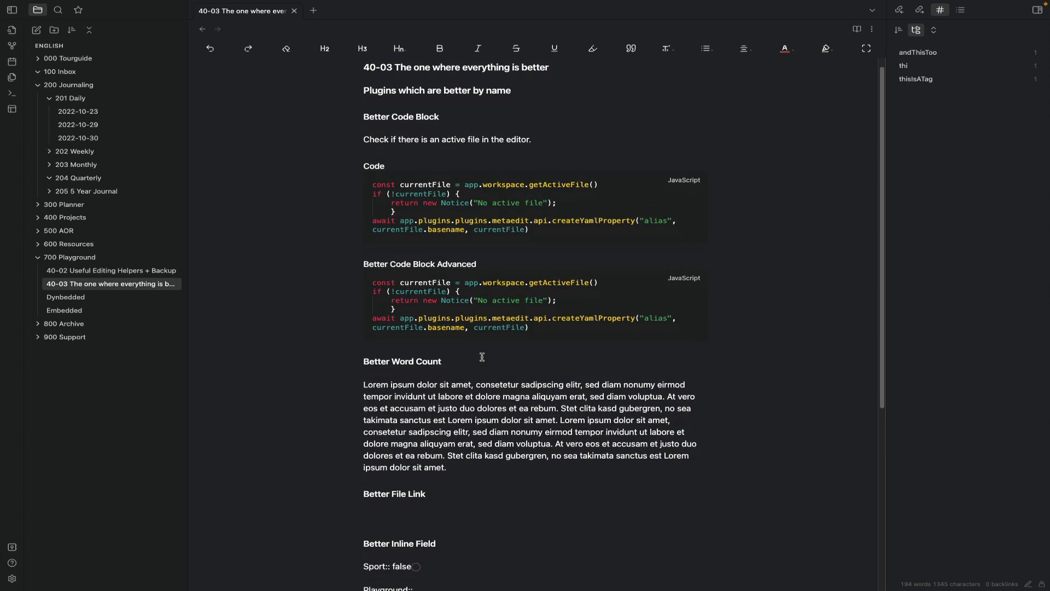
# - Insert a Better File Link to DanKoe_PowerPlanner_Daily_Overview.pdf from the 620 PKM folder under the Better File Link heading
pyautogui.scroll(-3, 482, 357)
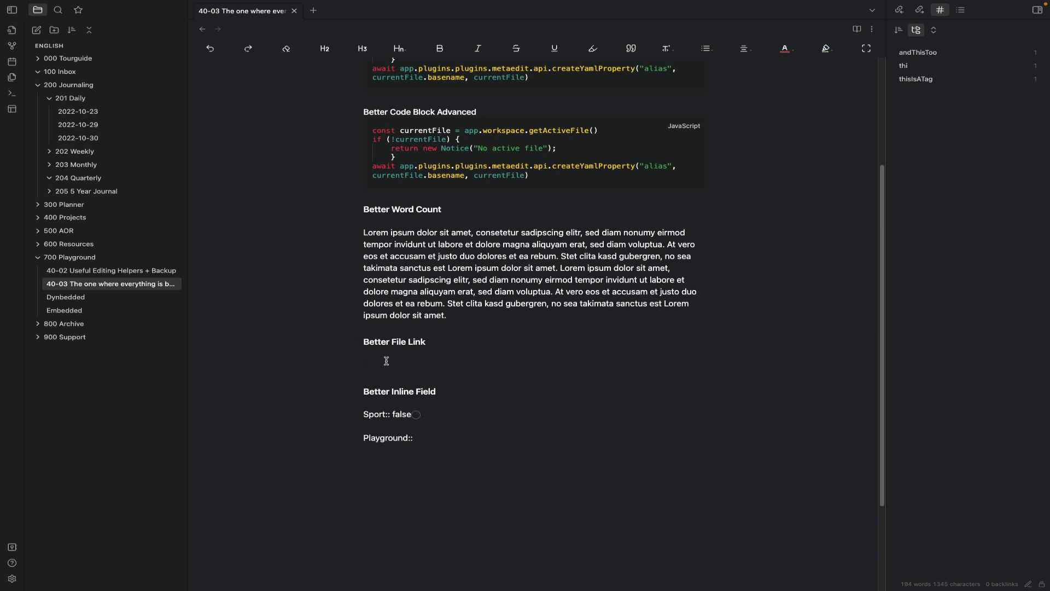
pyautogui.press('super+p')
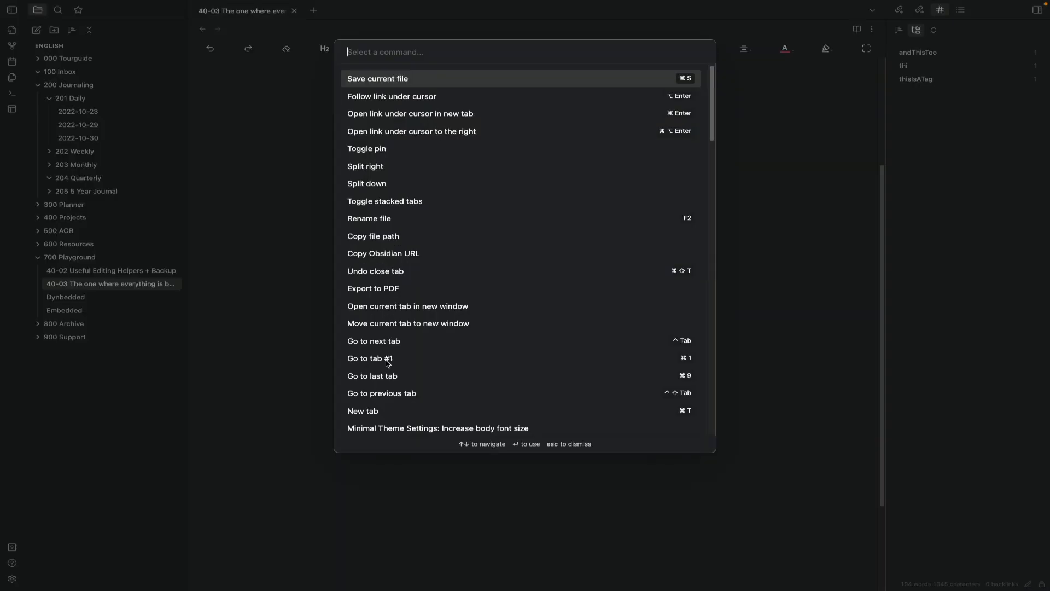
pyautogui.write('be')
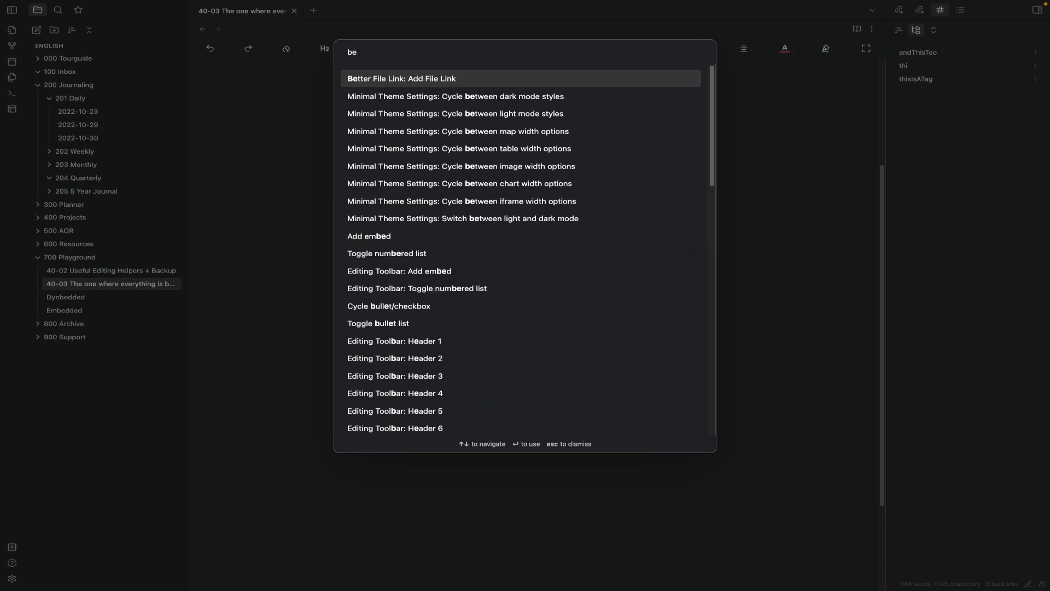
pyautogui.press('Return')
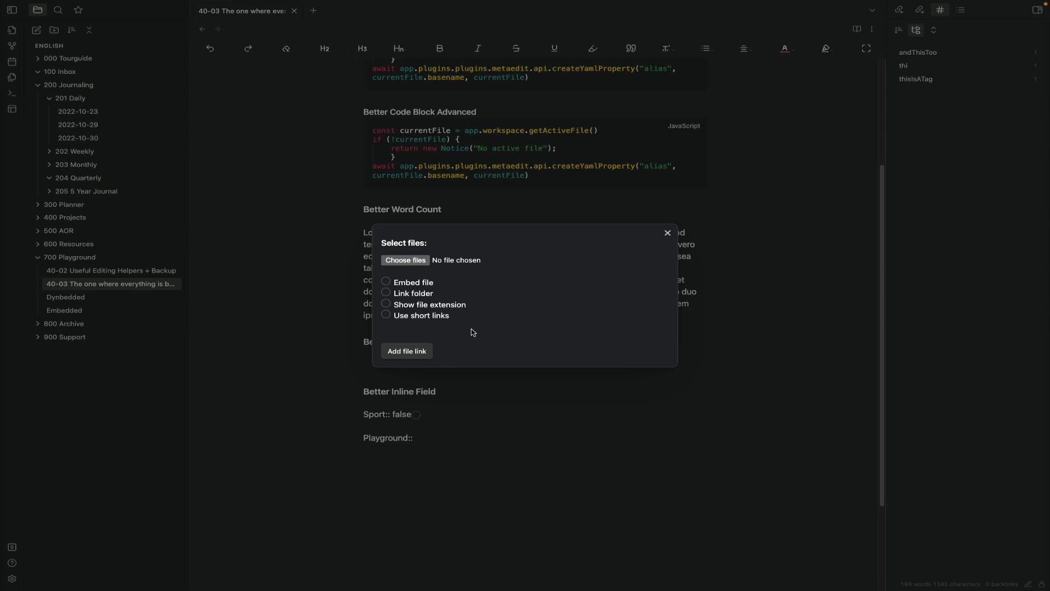
pyautogui.click(407, 261)
pyautogui.click(465, 225)
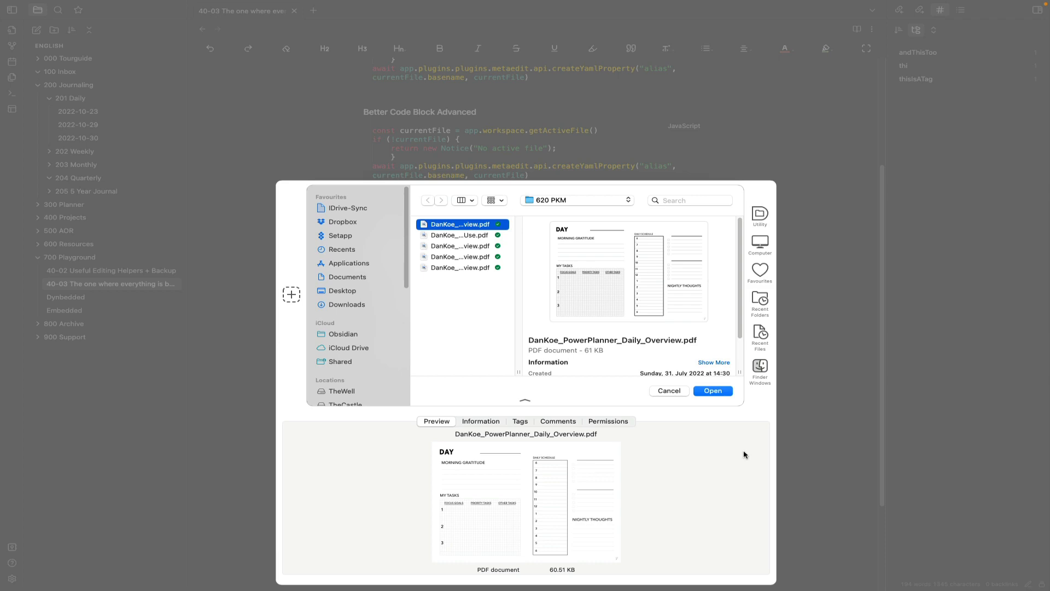
pyautogui.click(714, 392)
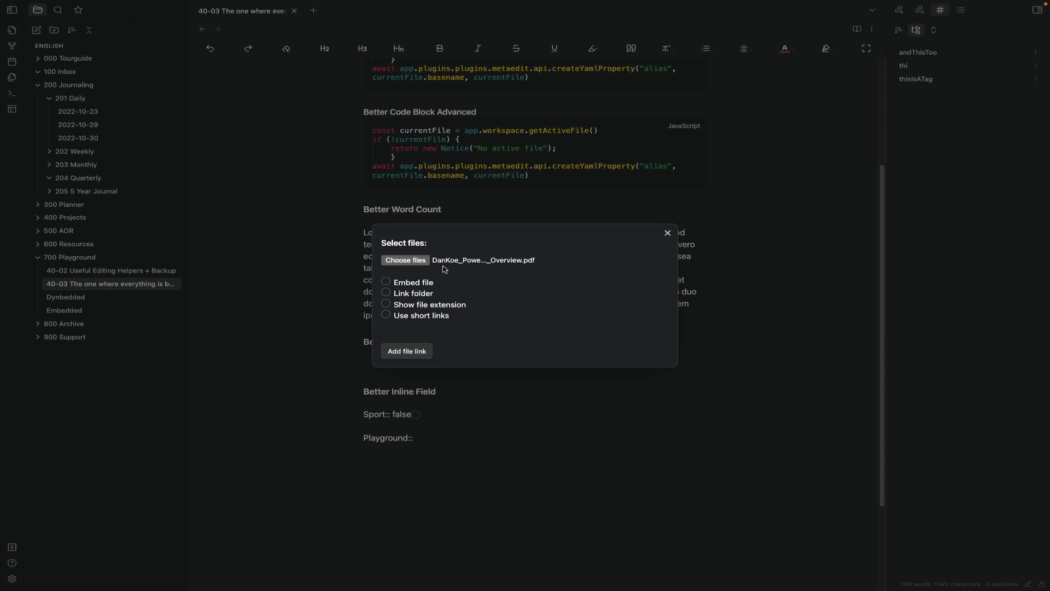
pyautogui.click(406, 351)
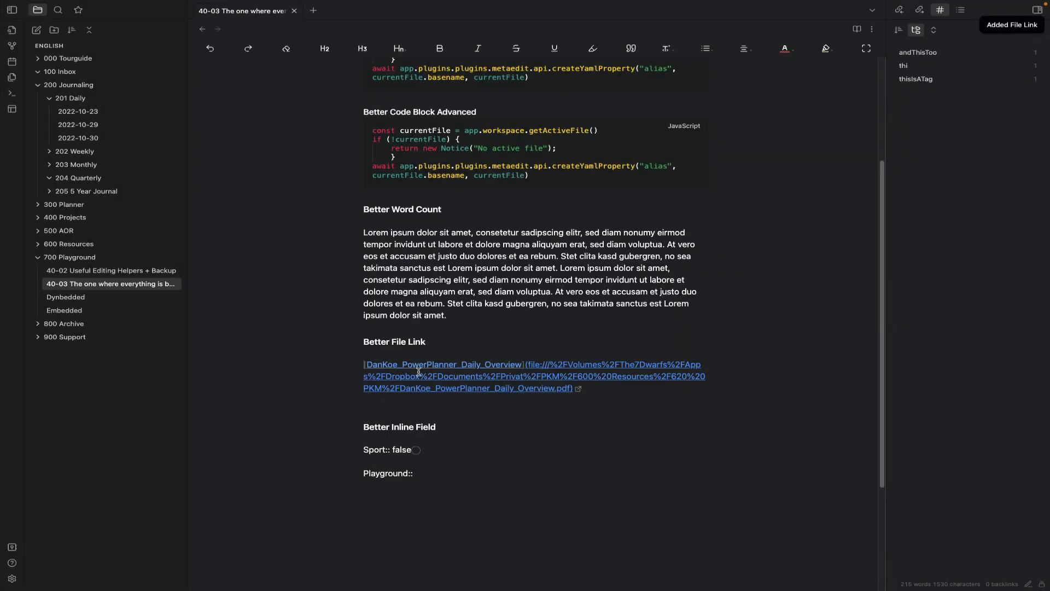
pyautogui.click(473, 405)
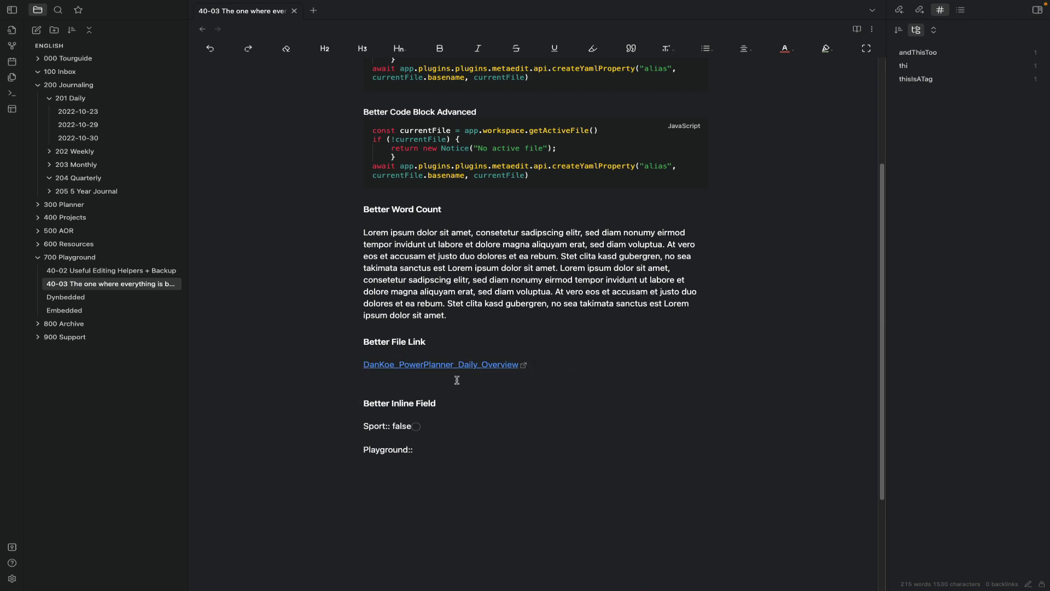
# - Show the Markdown source of the Daily Overview file link, then return it to its rendered form
pyautogui.rightClick(372, 377)
pyautogui.click(579, 401)
pyautogui.press('Up')
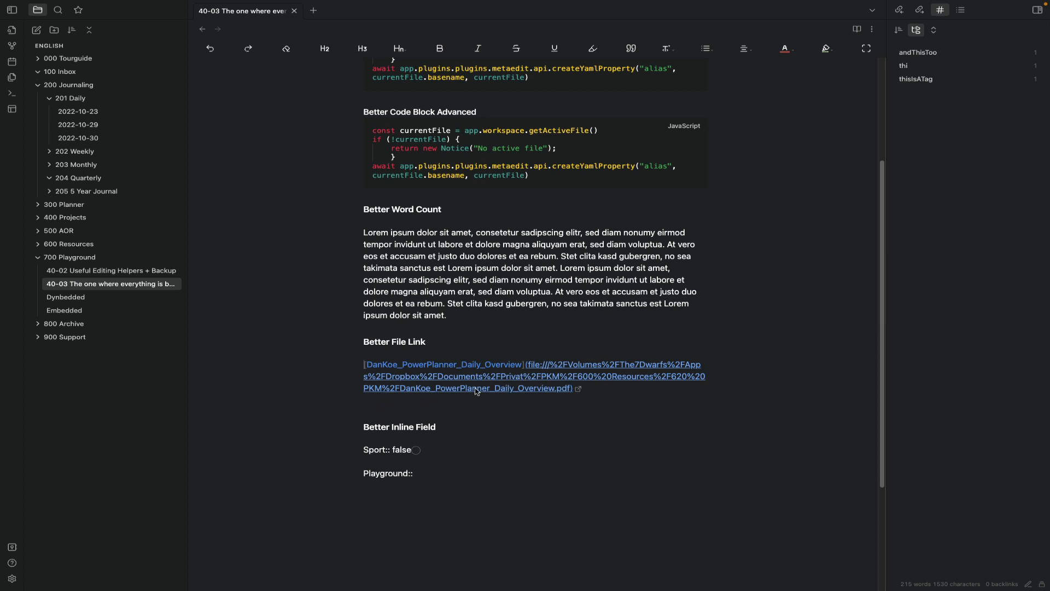
pyautogui.click(386, 404)
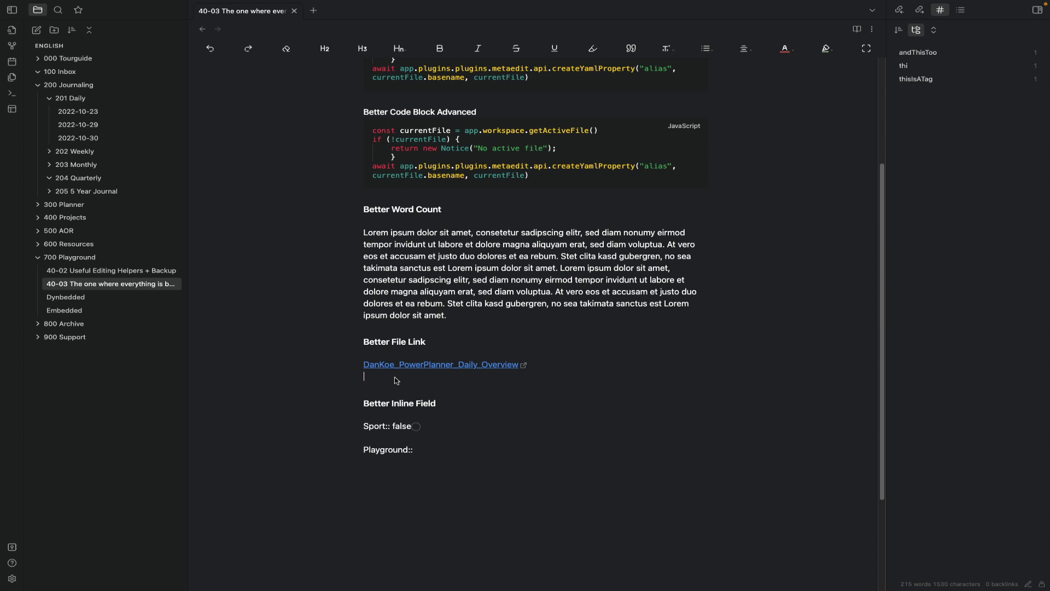
pyautogui.click(390, 376)
# - Review the Better File Link plugin settings and return to the note
pyautogui.click(12, 578)
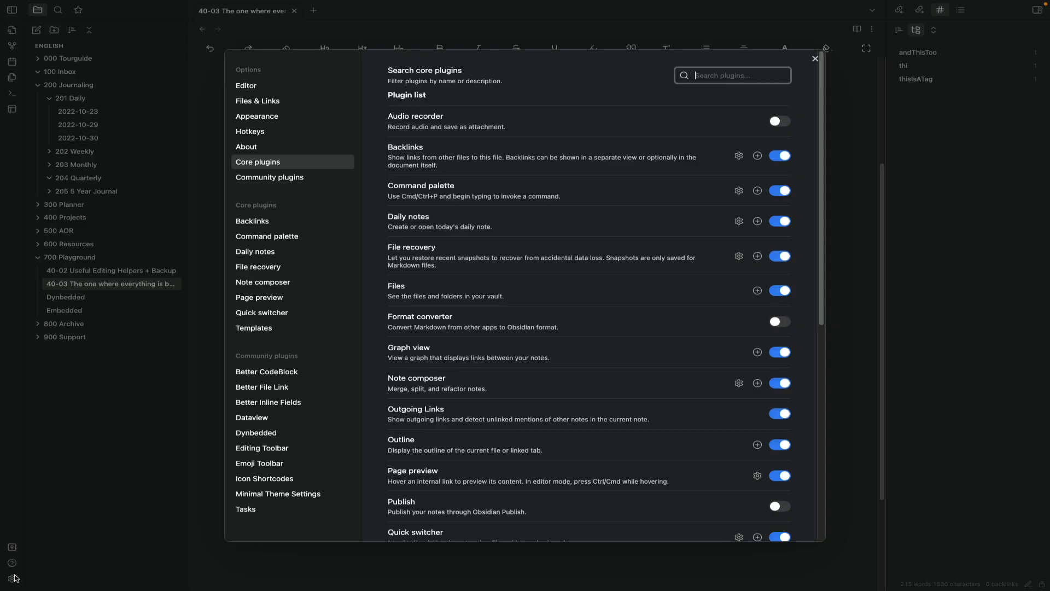
pyautogui.click(282, 394)
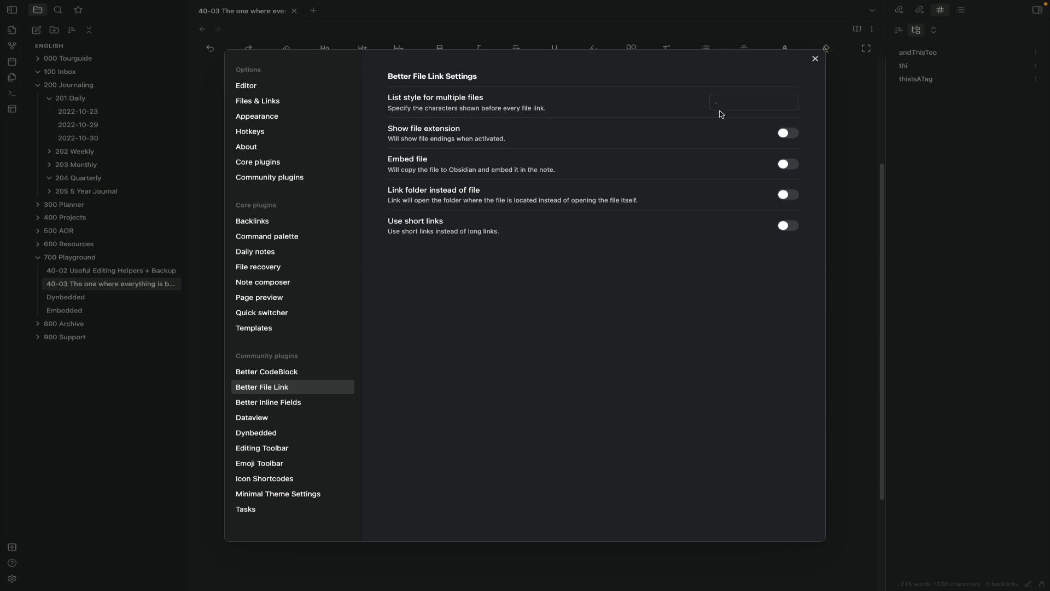
pyautogui.click(816, 58)
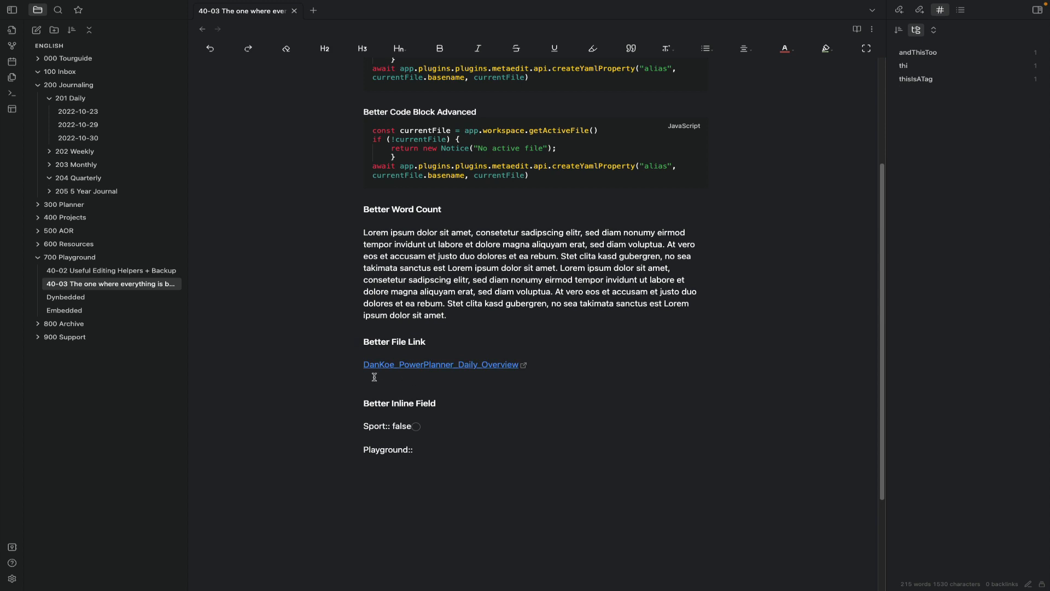
# - Delete the Daily Overview file link and place the cursor on the empty line under the Better File Link heading
pyautogui.moveTo(375, 378); pyautogui.dragTo(354, 358)
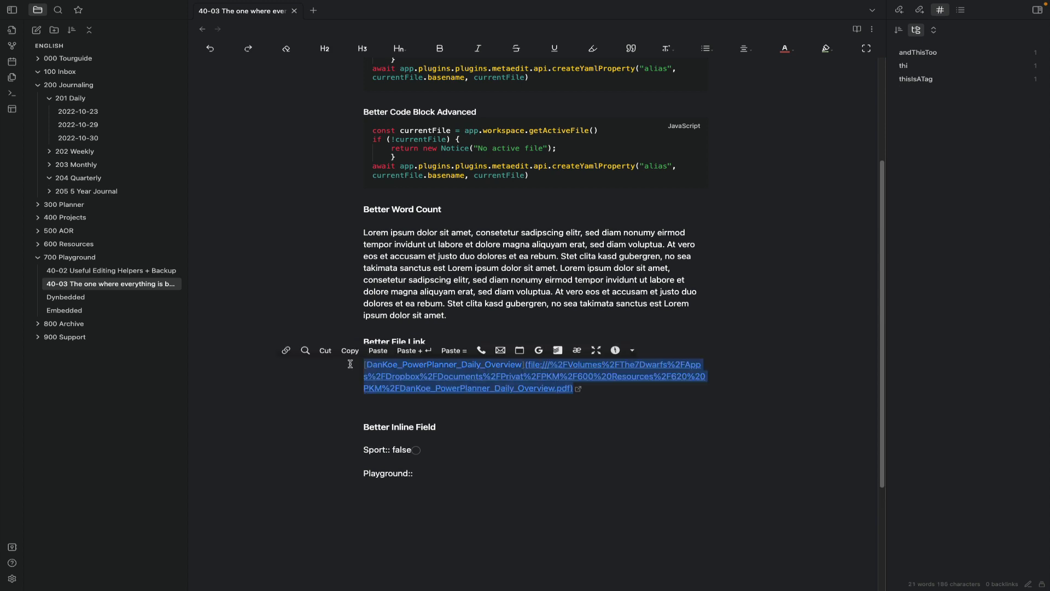
pyautogui.press('BackSpace')
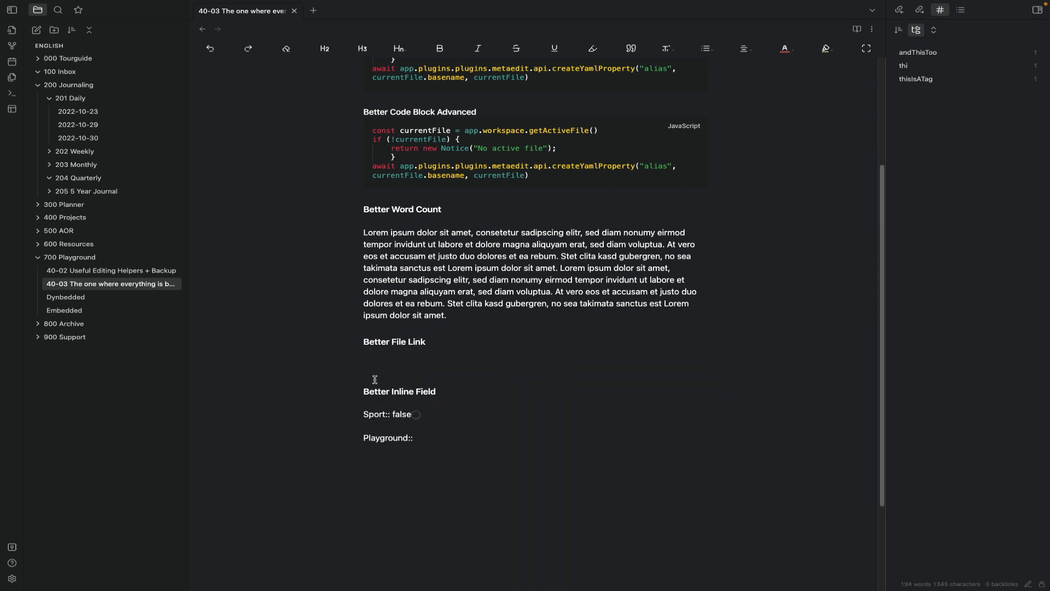
pyautogui.rightClick(374, 359)
pyautogui.click(360, 355)
# - Add file links to all five DanKoe PDFs in the 620 PKM folder under the Better File Link heading
pyautogui.press('super+p')
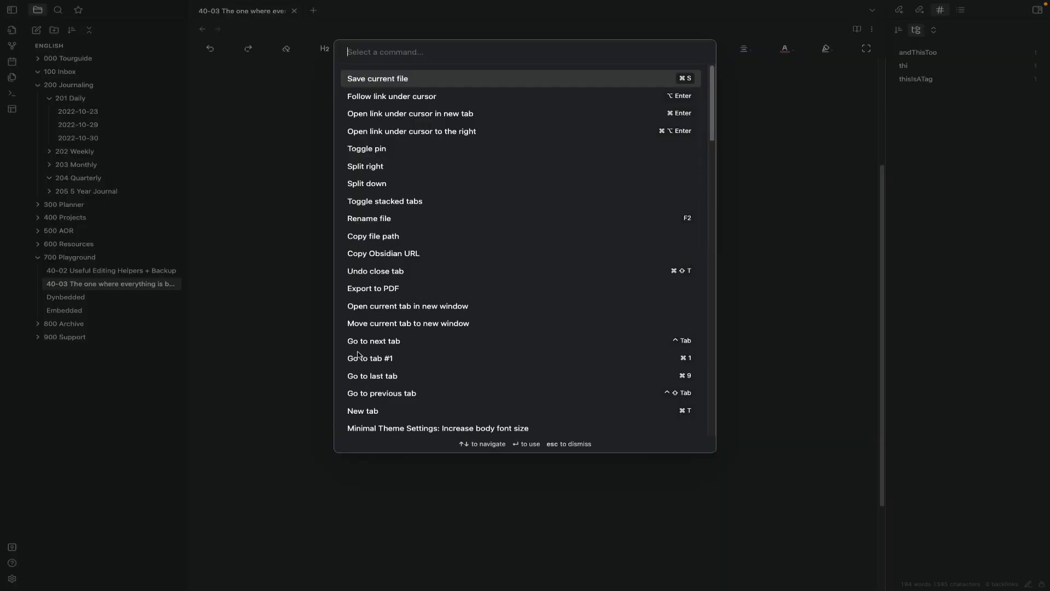
pyautogui.write('be')
pyautogui.press('Return')
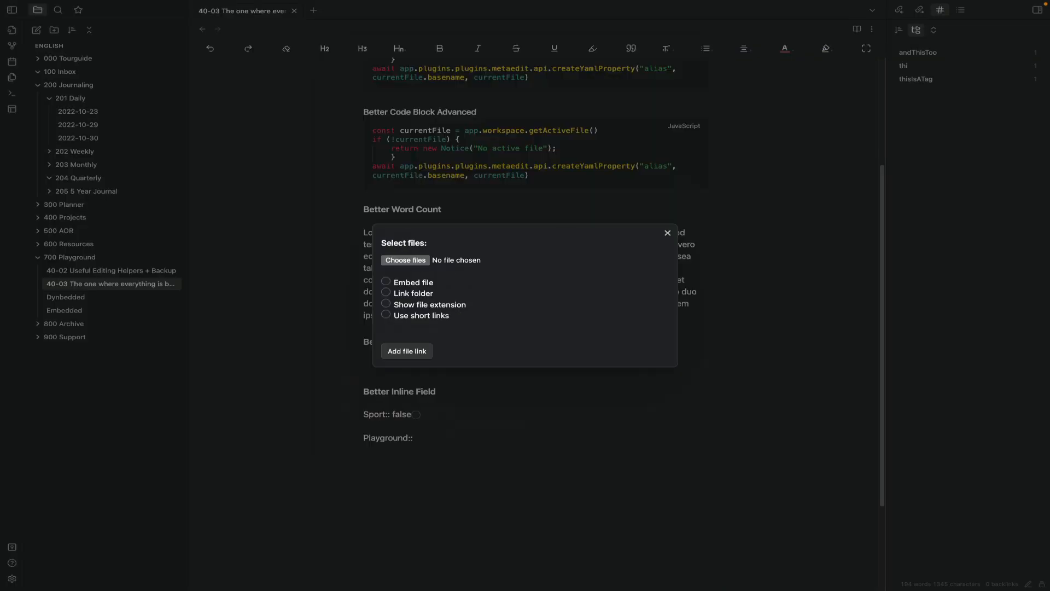
pyautogui.click(405, 260)
pyautogui.click(460, 224)
pyautogui.keyDown('shift'); pyautogui.click(459, 268); pyautogui.keyUp('shift')
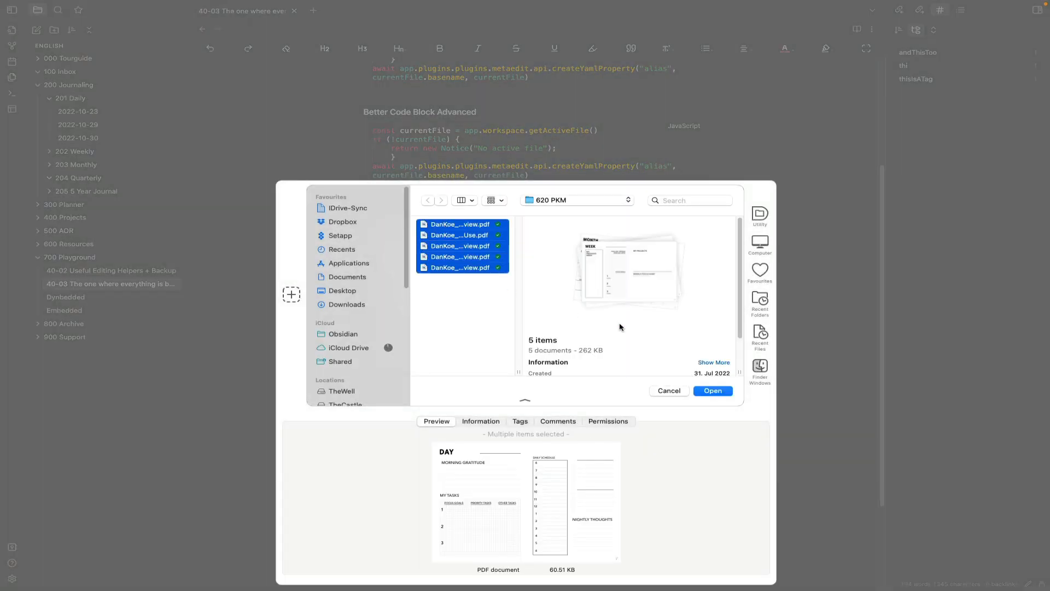
pyautogui.click(713, 392)
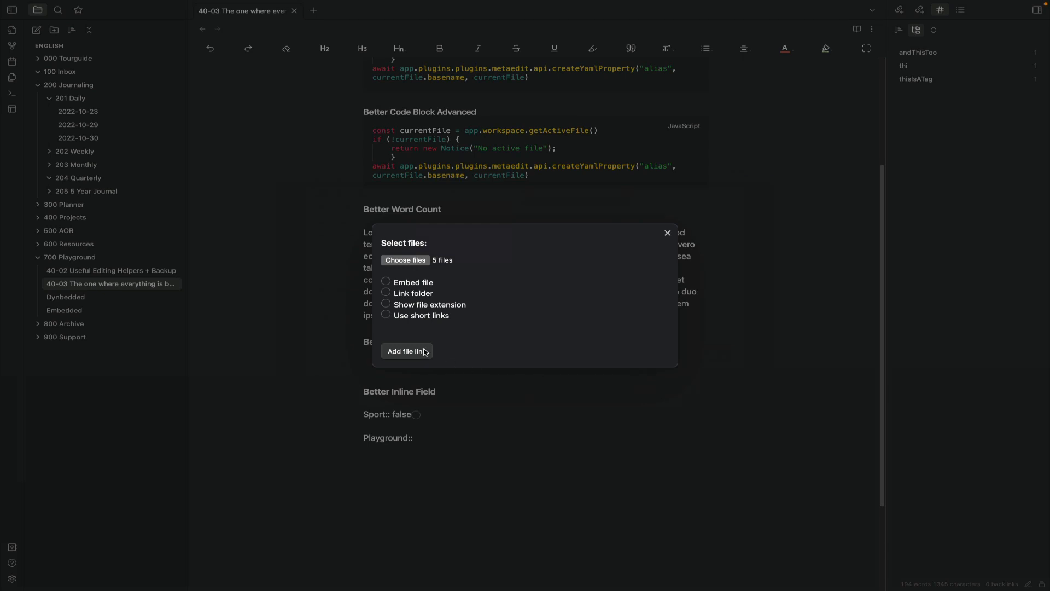
pyautogui.click(424, 351)
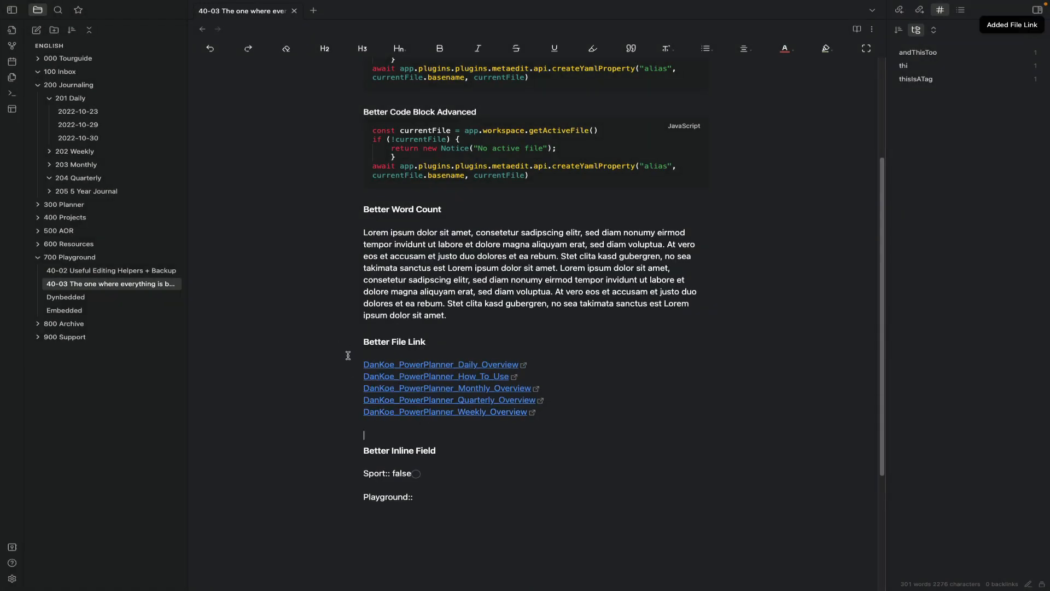
# - Set Better File Link's list style for multiple files to "-" and close the settings
pyautogui.click(13, 579)
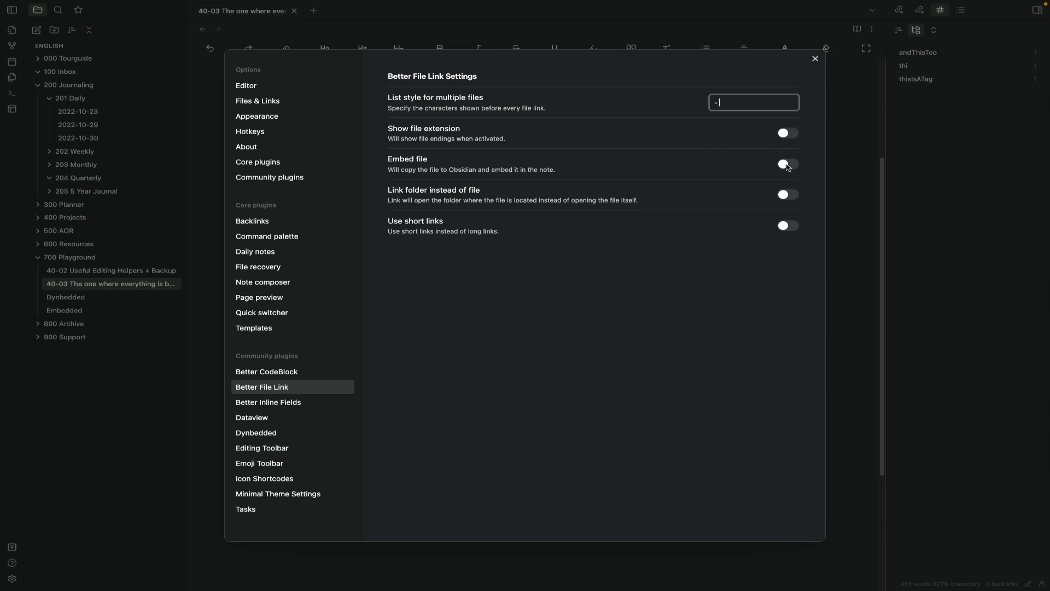
pyautogui.click(813, 62)
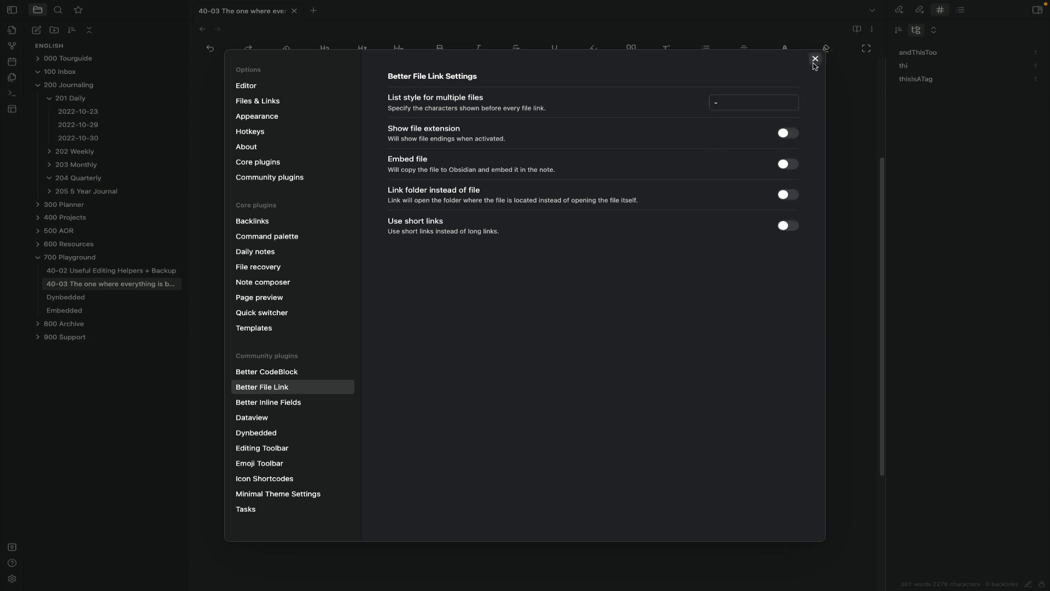
# - Replace the five plain file links with newly inserted, list-styled links to all five PDFs in the 620 PKM folder
pyautogui.moveTo(369, 420); pyautogui.dragTo(355, 358)
pyautogui.press('BackSpace')
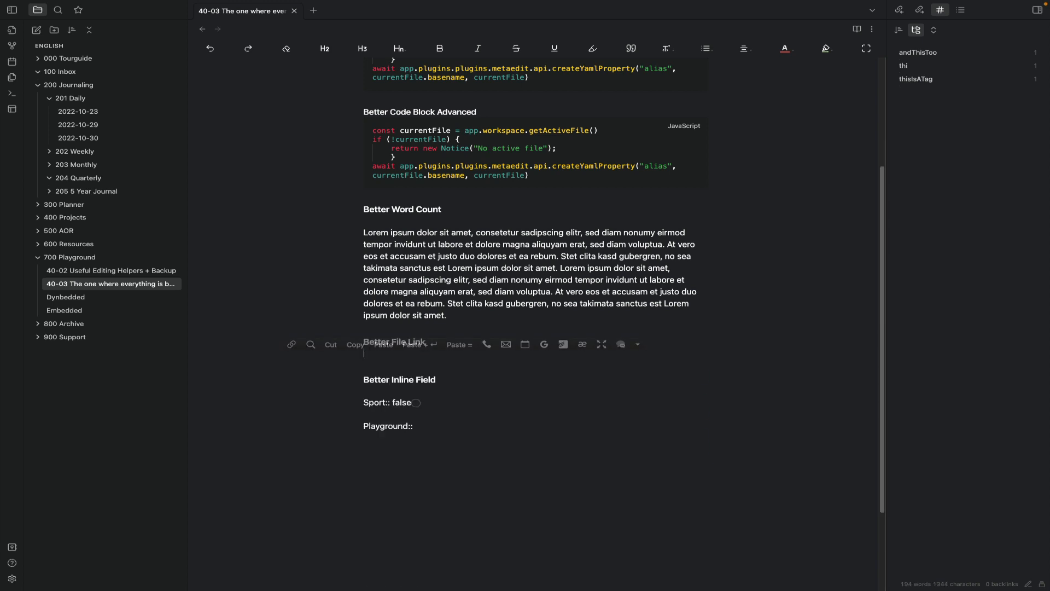
pyautogui.press('super+p')
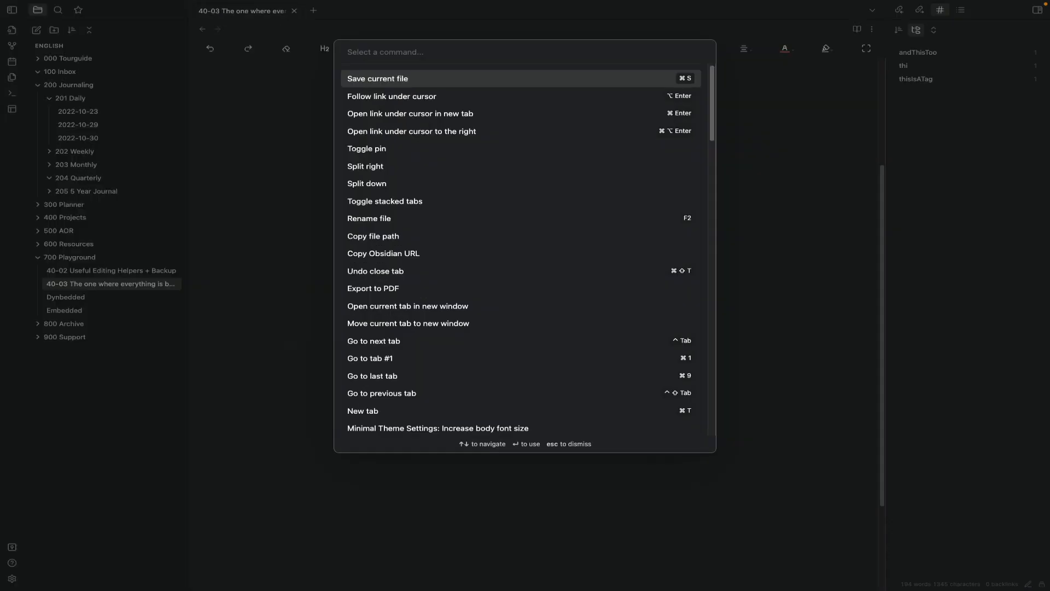
pyautogui.write('bet')
pyautogui.press('Return')
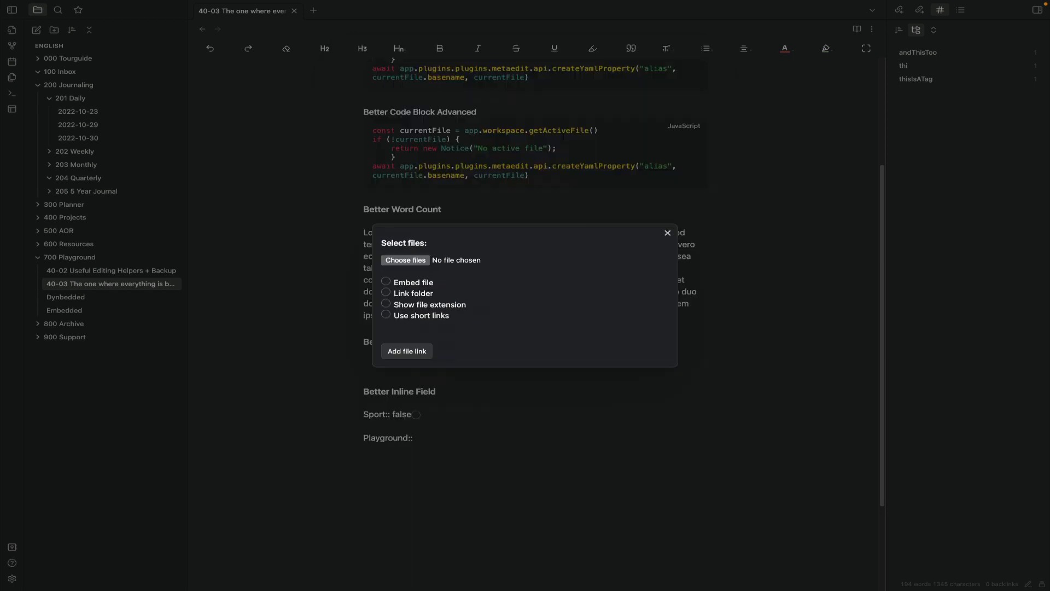
pyautogui.click(418, 263)
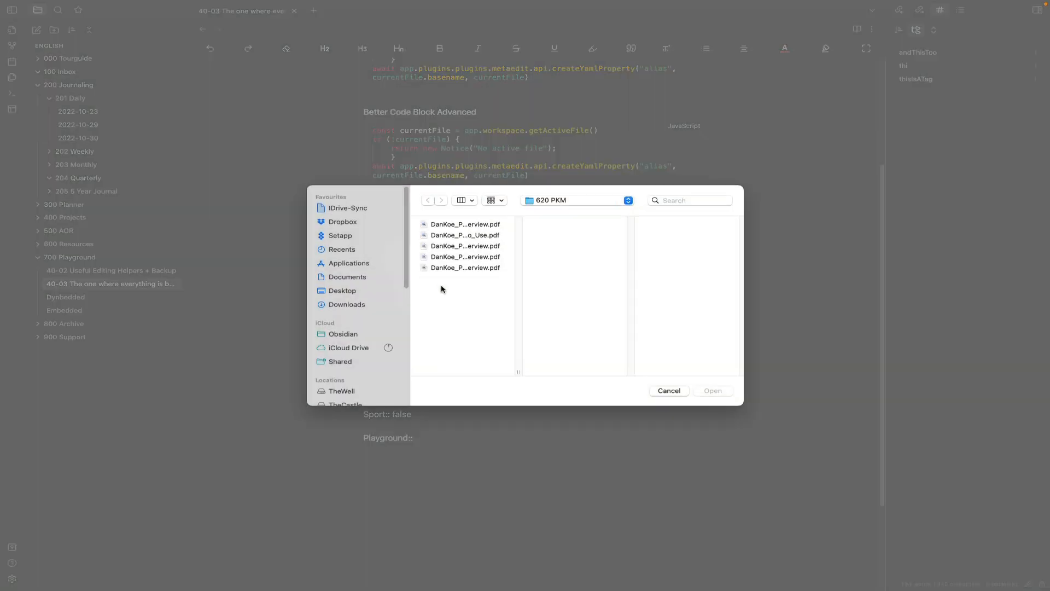
pyautogui.press('super+a')
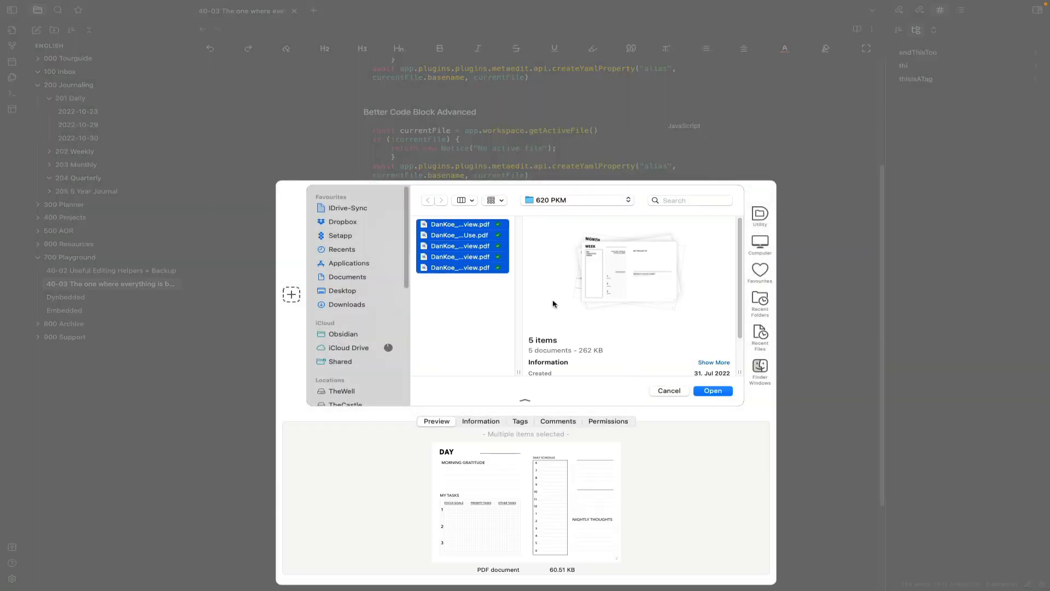
pyautogui.click(714, 392)
pyautogui.click(420, 355)
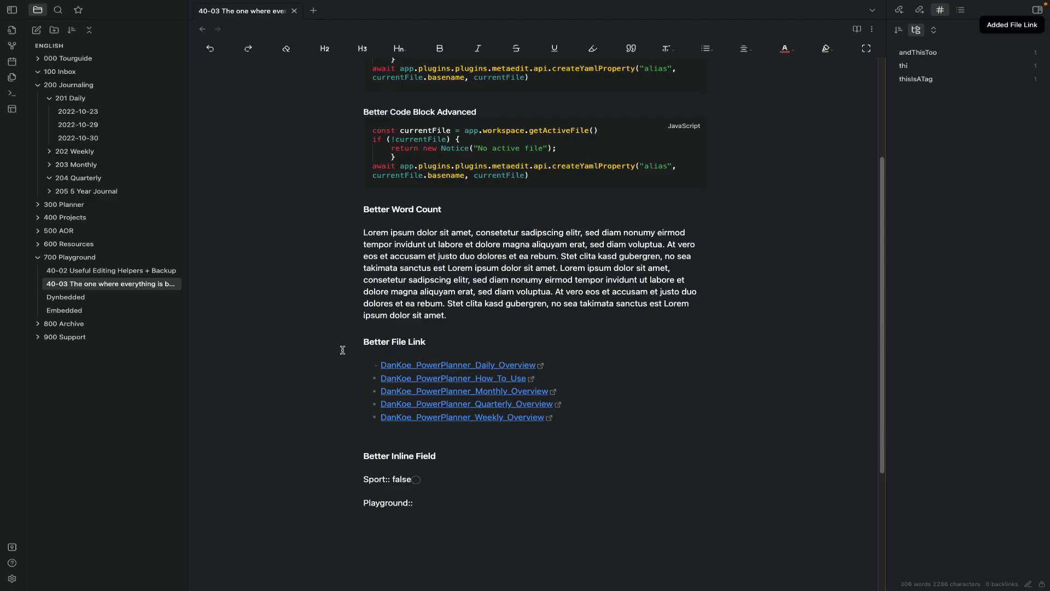
# - Insert a link to the containing folder of DanKoe_PowerPlanner_Daily_Overview.pdf below the five file links, with the Link folder option enabled
pyautogui.click(368, 436)
pyautogui.press('super+p')
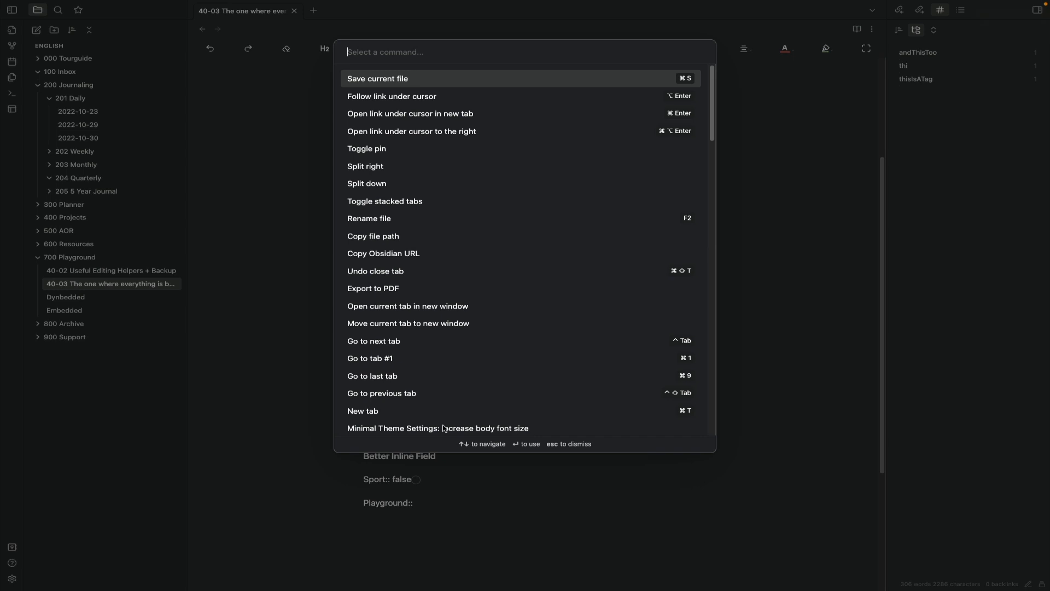
pyautogui.write('bet')
pyautogui.press('Return')
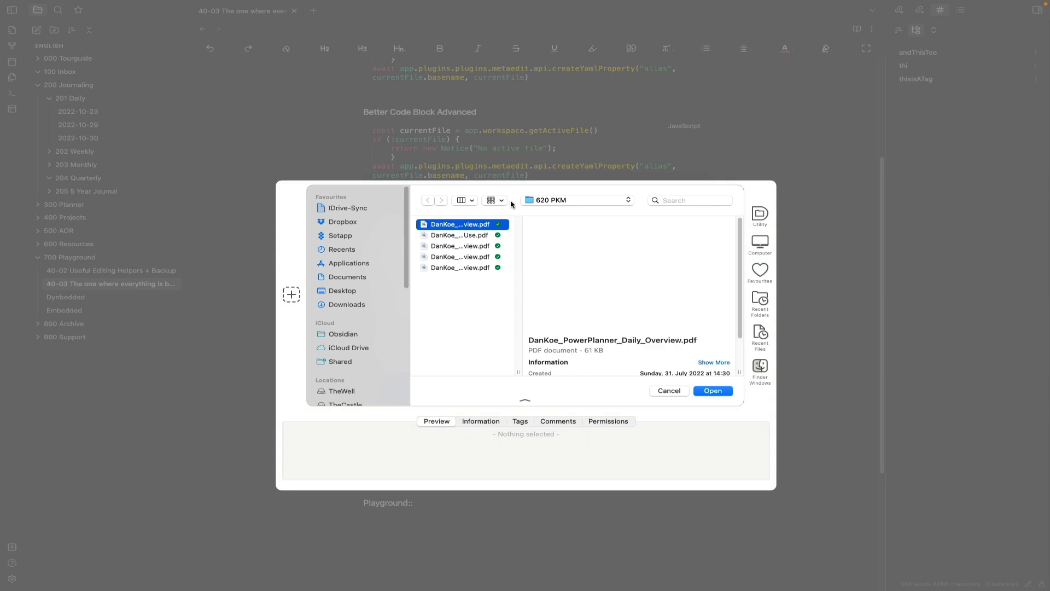
pyautogui.click(572, 200)
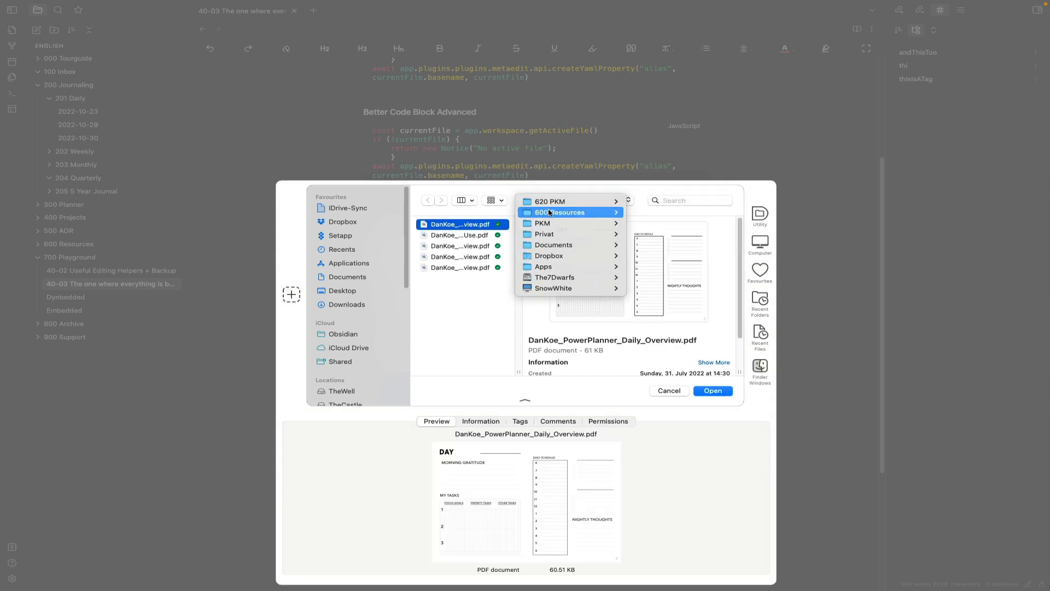
pyautogui.click(549, 213)
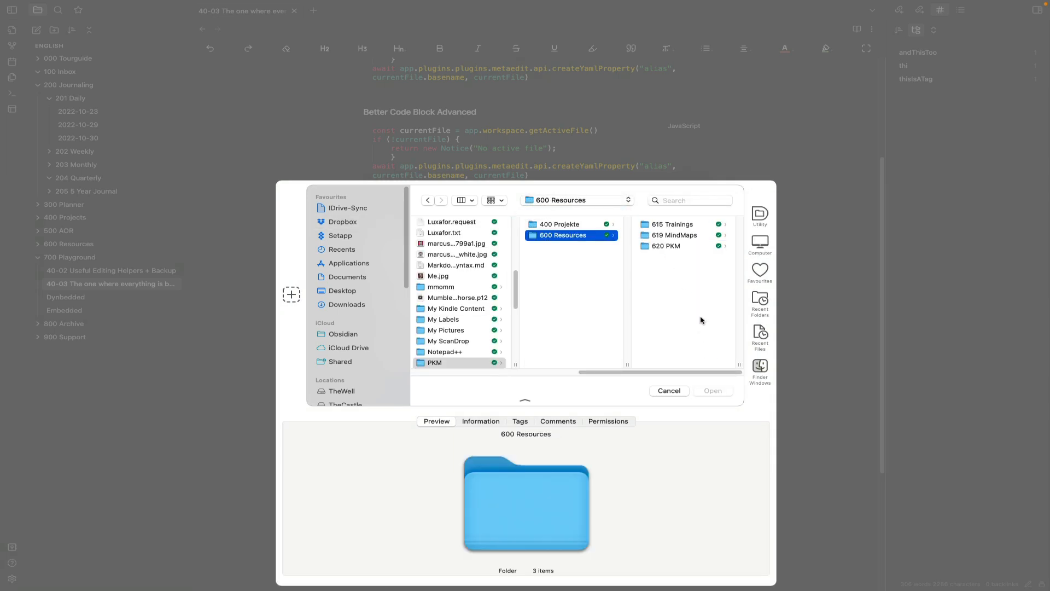
pyautogui.click(673, 246)
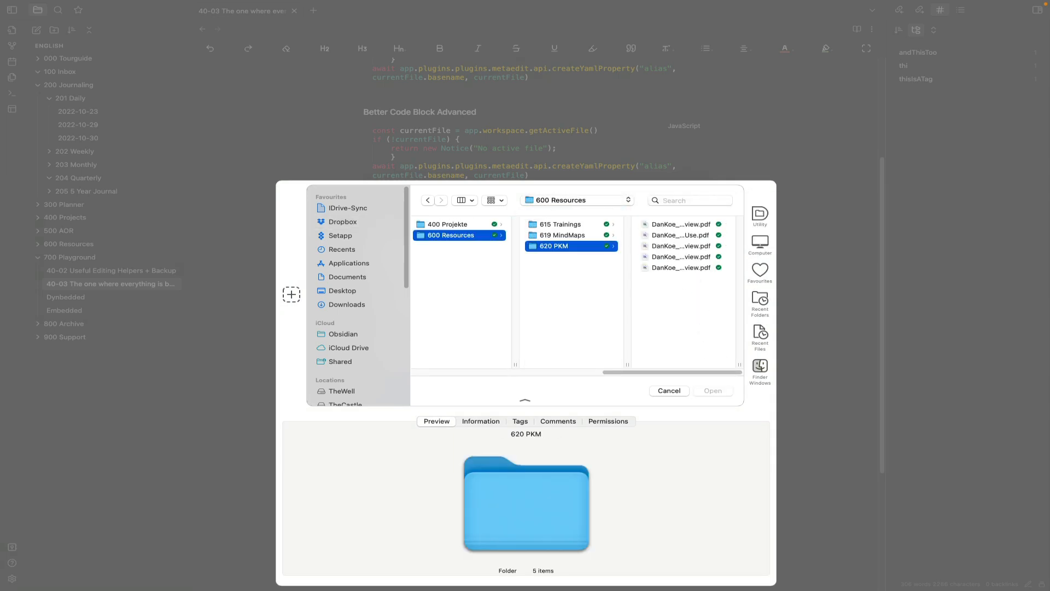
pyautogui.press('Right')
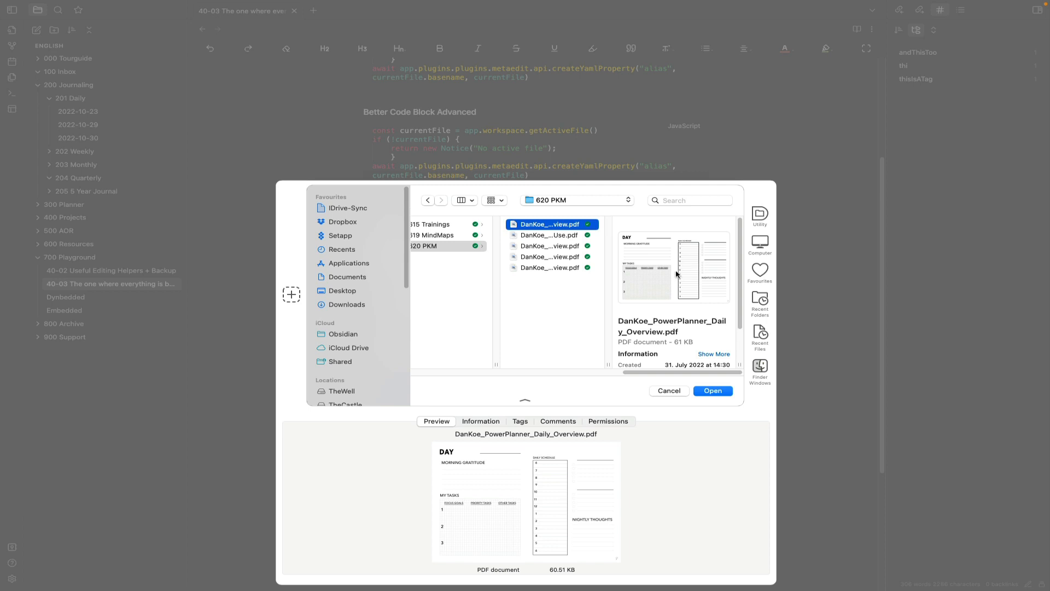
pyautogui.click(713, 391)
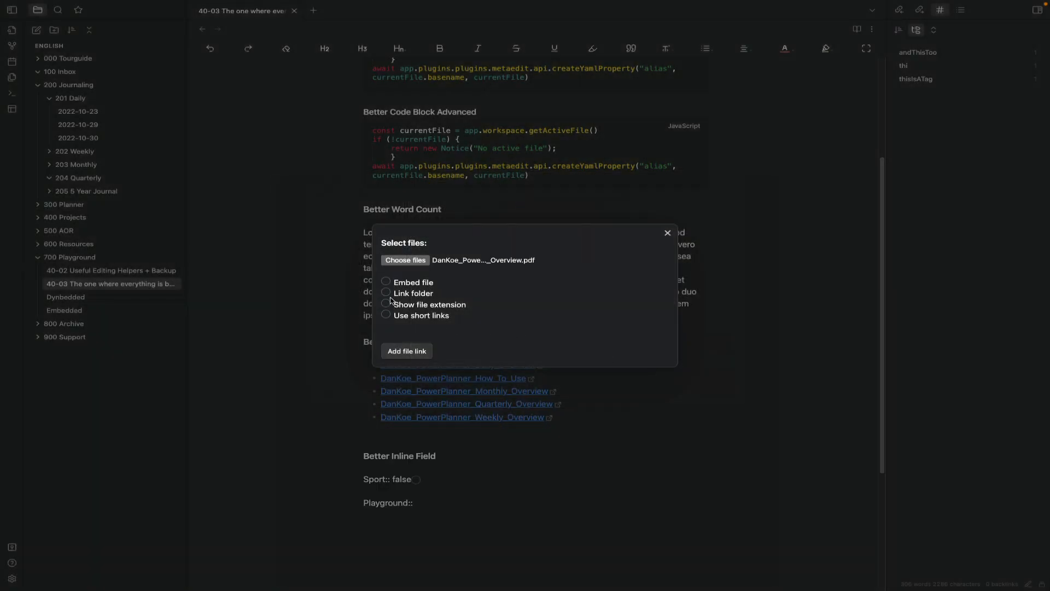
pyautogui.click(387, 292)
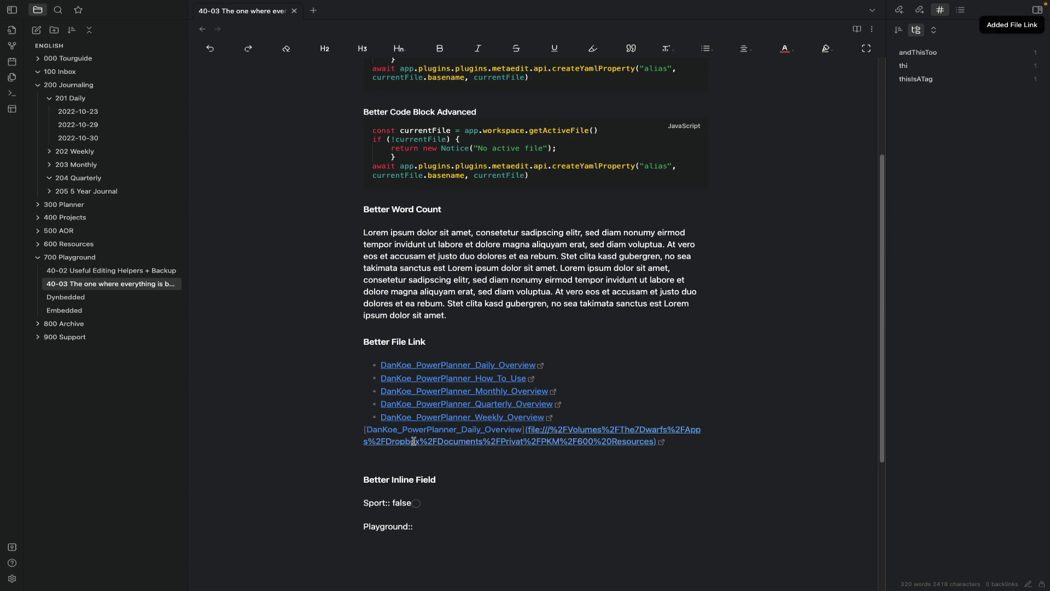
# - Delete all links under the Better File Link heading and add an empty line before the Better Inline Field heading
pyautogui.click(383, 457)
pyautogui.moveTo(386, 444); pyautogui.dragTo(338, 354)
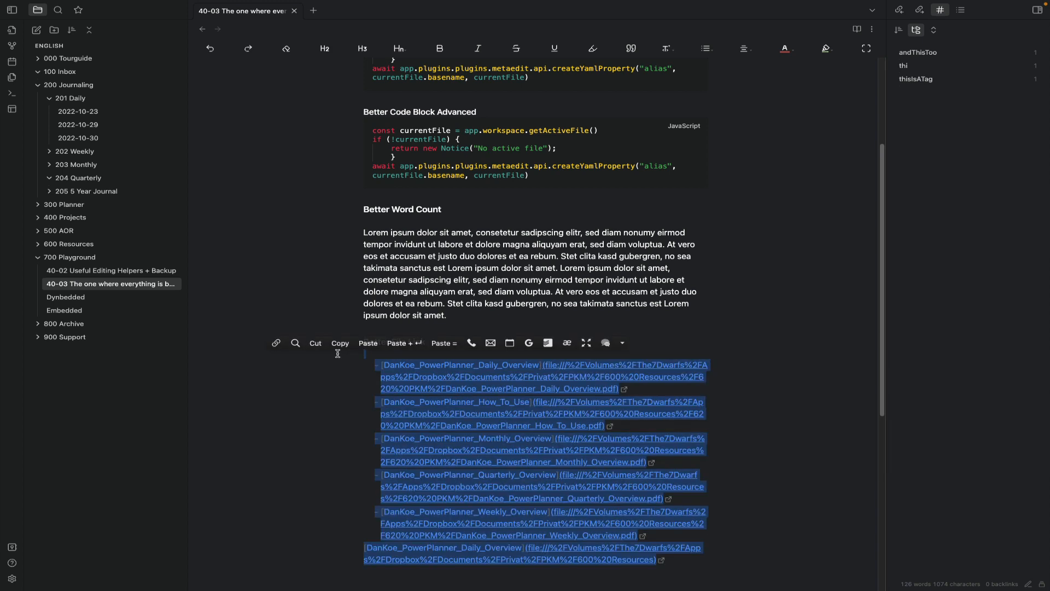
pyautogui.press('BackSpace')
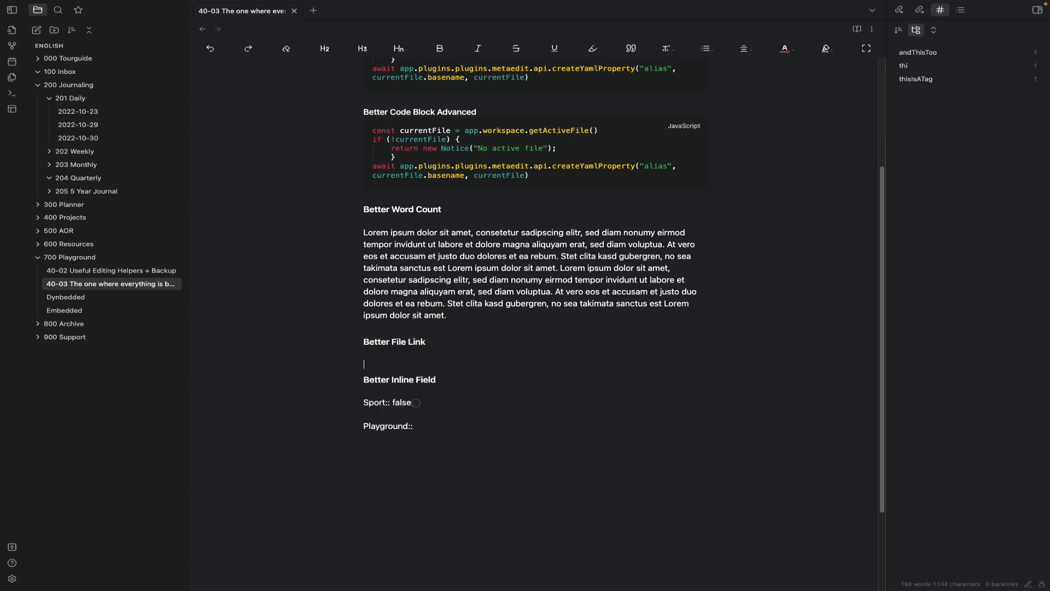
pyautogui.press('Return')
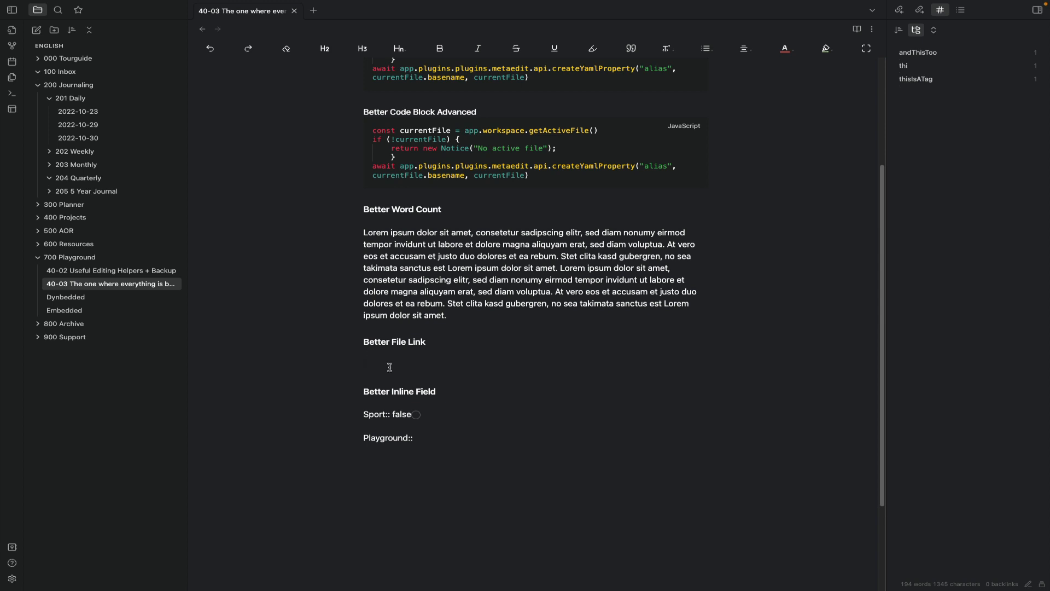
# - Toggle the checkbox of the Sport inline field on and off several times, ending with the value false
pyautogui.scroll(-2, 400, 375)
pyautogui.scroll(-2, 400, 375)
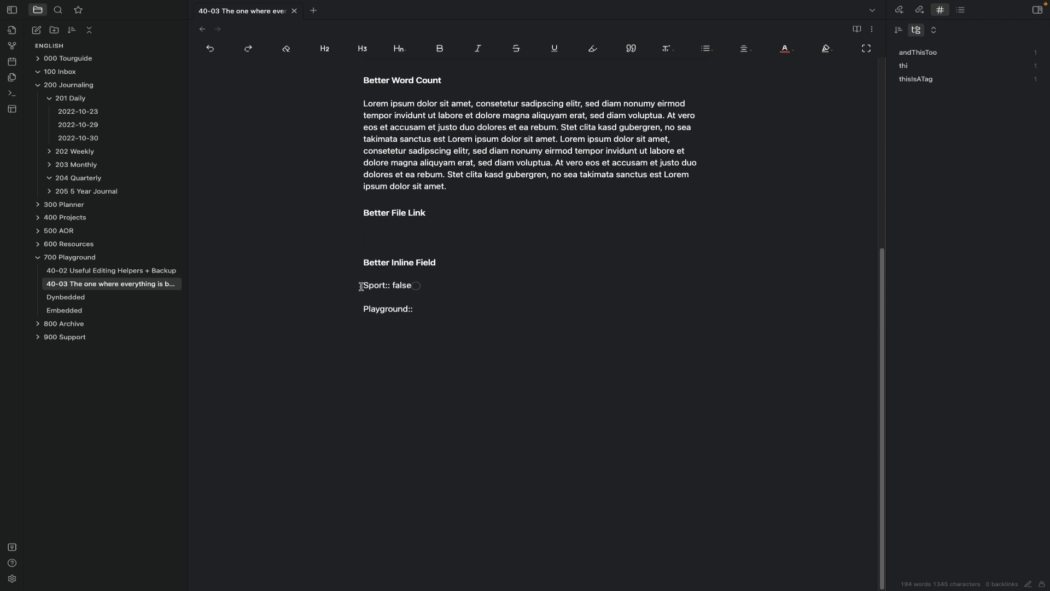
pyautogui.moveTo(362, 287); pyautogui.dragTo(464, 279)
pyautogui.click(417, 287)
pyautogui.click(413, 286)
pyautogui.click(415, 286)
pyautogui.click(416, 289)
pyautogui.click(416, 289)
pyautogui.click(416, 289)
pyautogui.click(415, 289)
pyautogui.click(415, 289)
pyautogui.click(416, 289)
pyautogui.click(416, 289)
pyautogui.click(416, 289)
pyautogui.click(416, 288)
pyautogui.click(416, 288)
pyautogui.click(416, 289)
pyautogui.click(416, 289)
pyautogui.click(416, 288)
pyautogui.click(416, 289)
pyautogui.click(416, 289)
pyautogui.click(415, 288)
pyautogui.click(416, 289)
# - Fill the Playground inline field with the suggested link to the note 40-02 Useful Editing Helpers + Backup
pyautogui.click(427, 310)
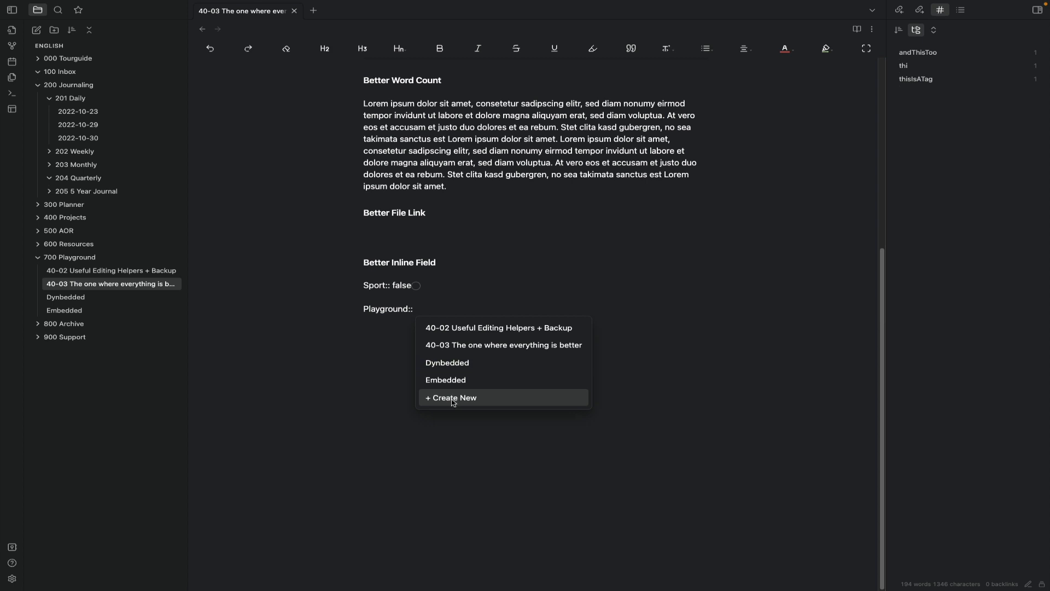
pyautogui.click(477, 327)
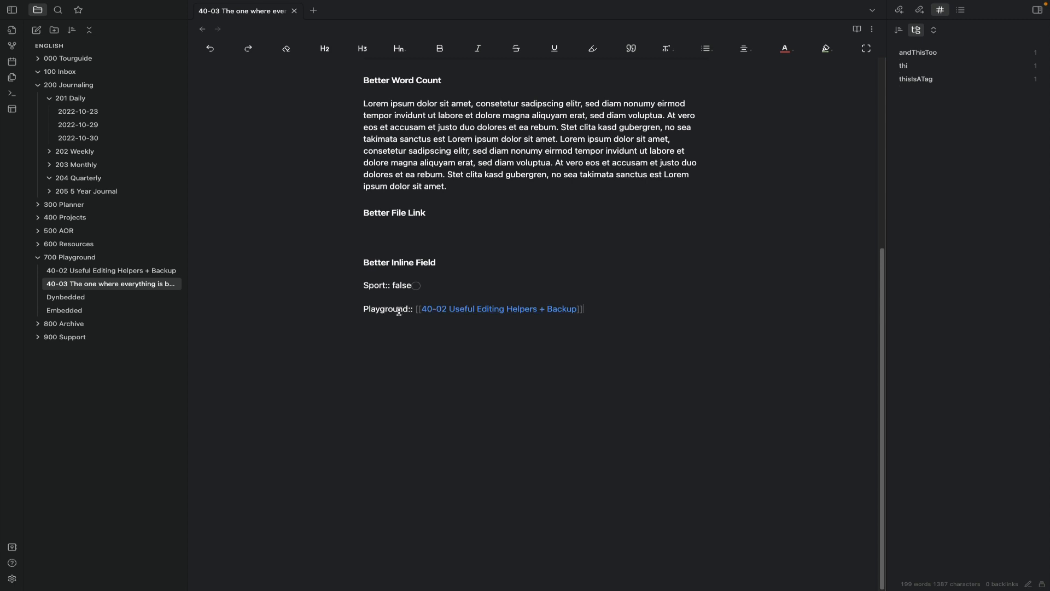
# - Examine the Playground autocomplete field and its assigned folder in the Better Inline Fields settings, and close the settings
pyautogui.click(12, 578)
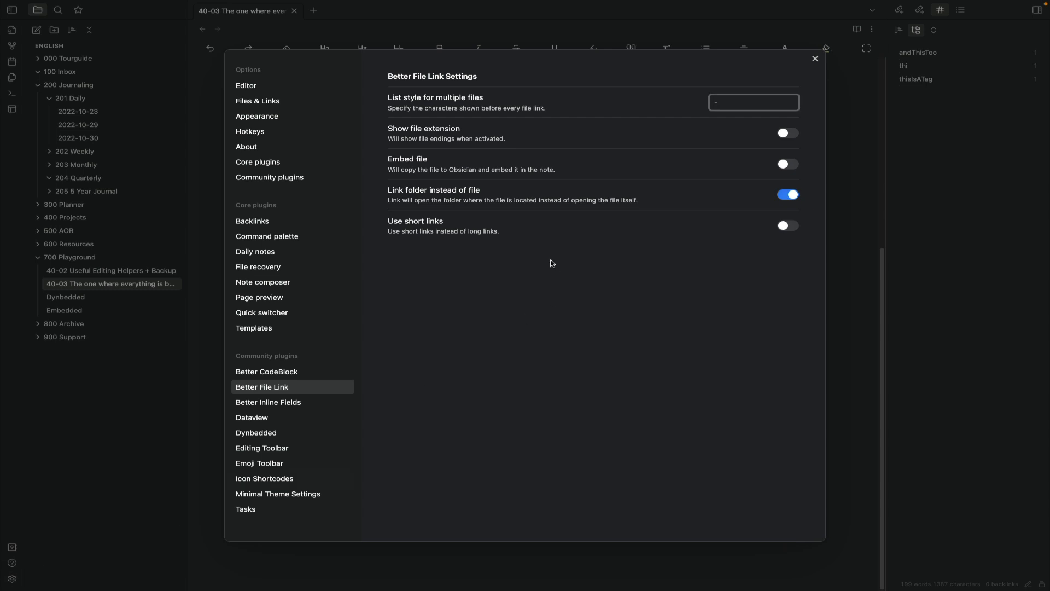
pyautogui.click(284, 403)
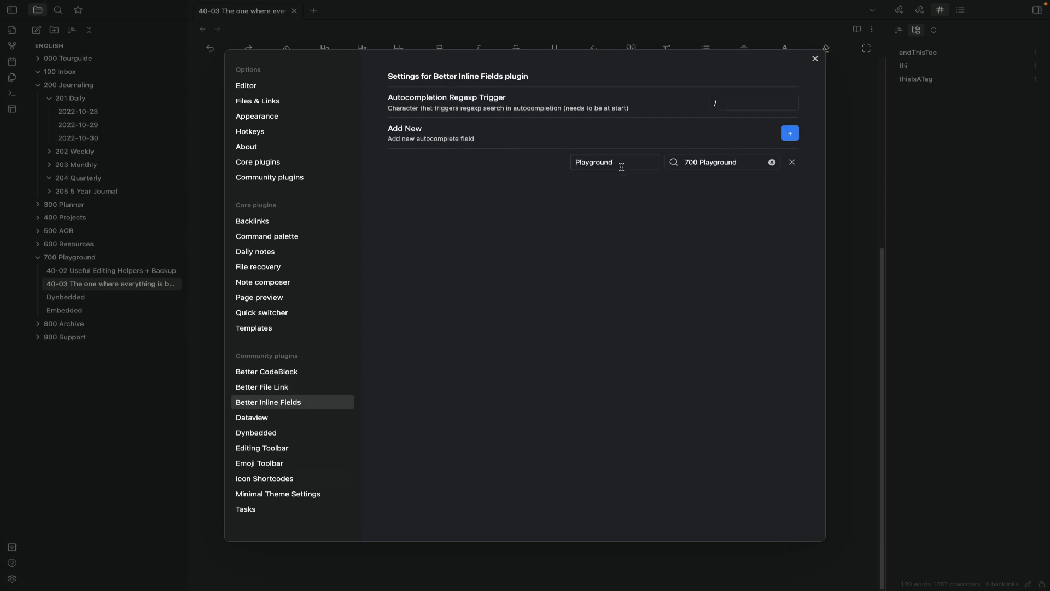
pyautogui.moveTo(620, 164); pyautogui.dragTo(570, 162)
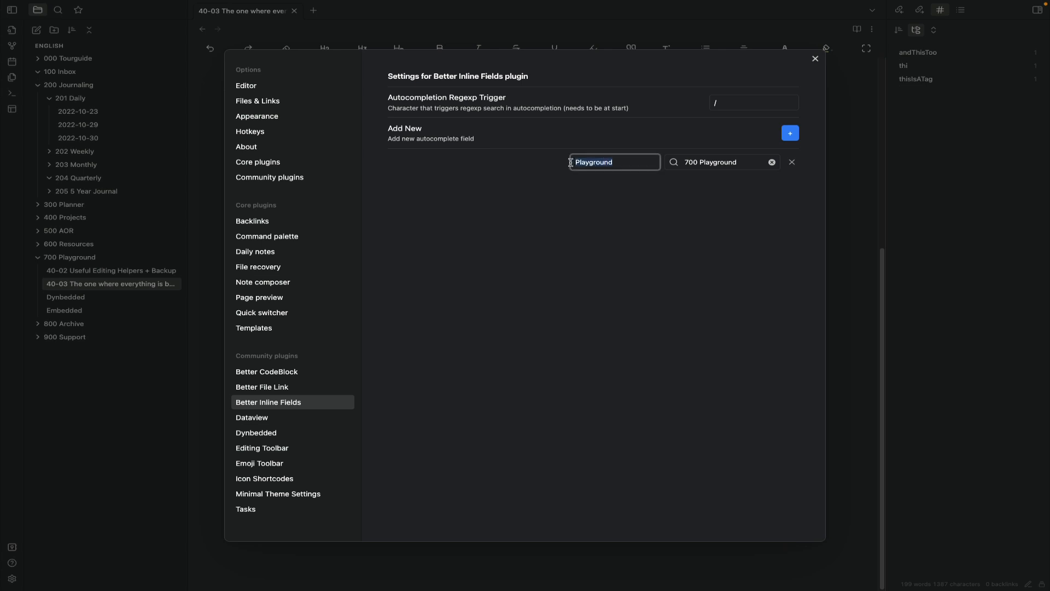
pyautogui.click(764, 201)
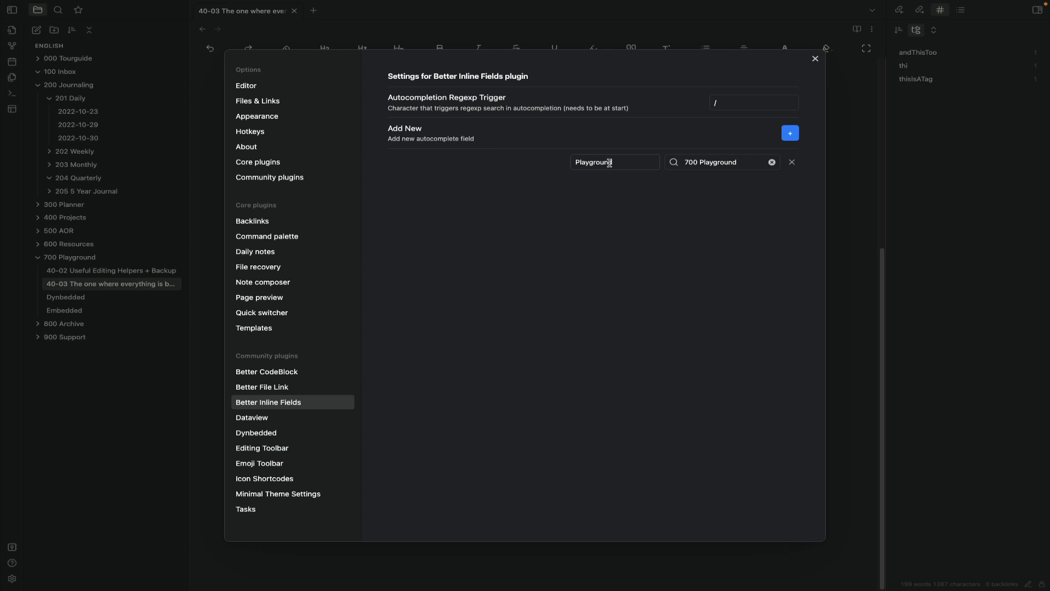
pyautogui.click(815, 60)
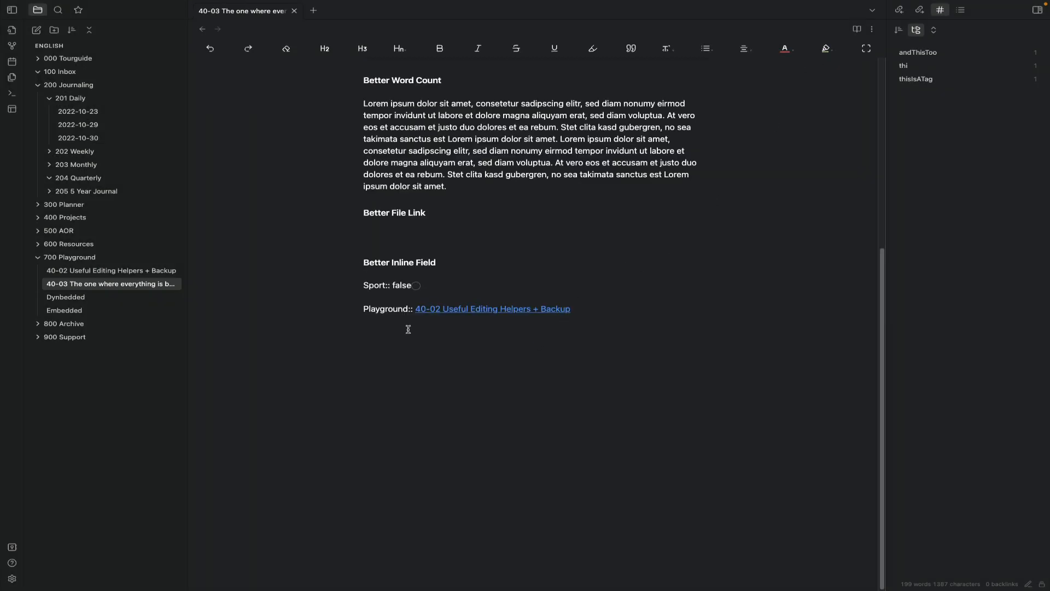
# - Delete the Playground inline field line and undo the deletion
pyautogui.click(388, 324)
pyautogui.moveTo(389, 323); pyautogui.dragTo(348, 304)
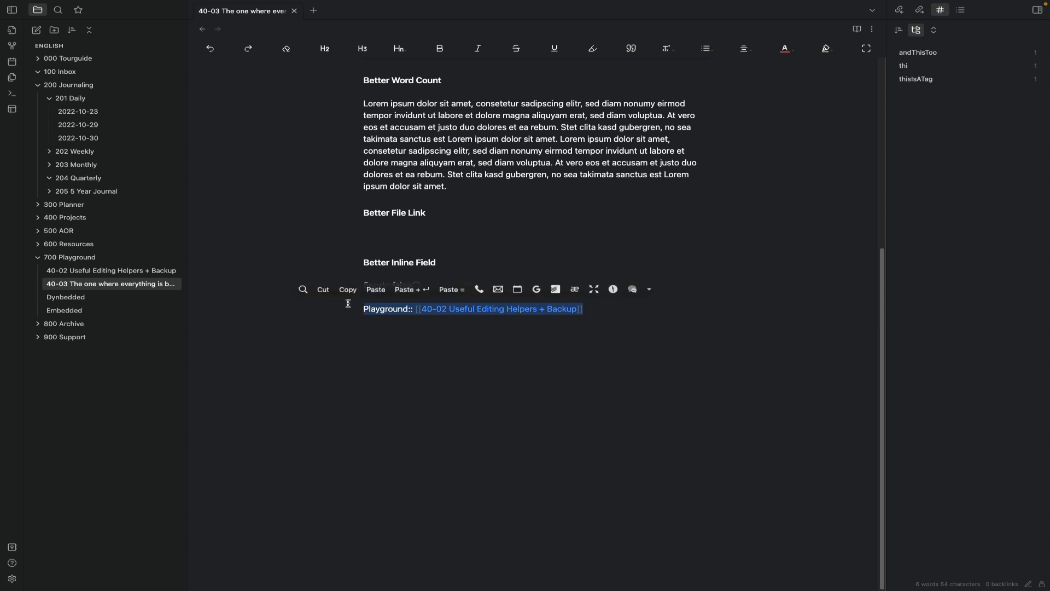
pyautogui.press('BackSpace')
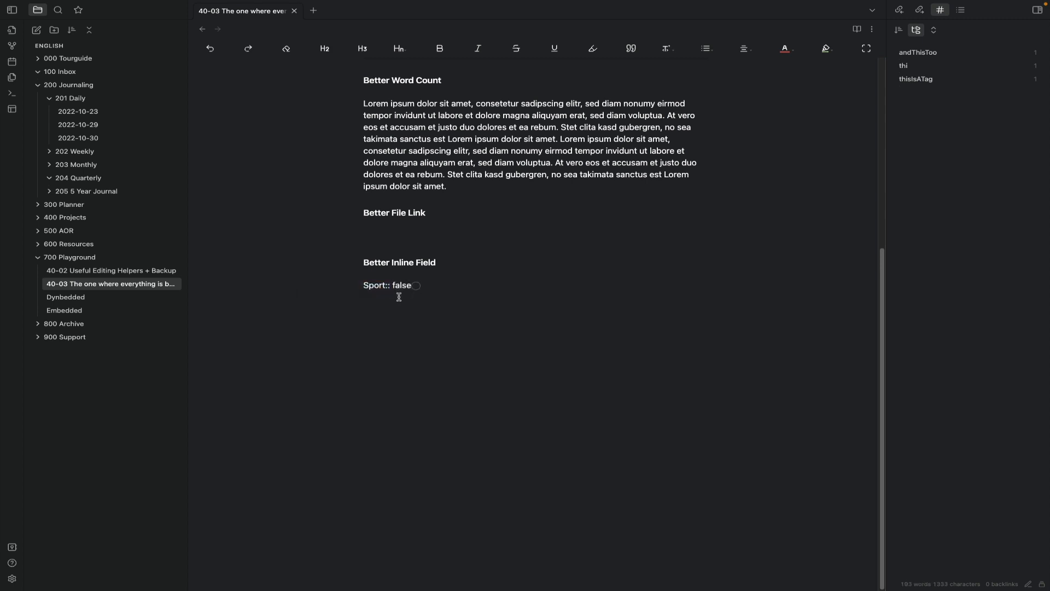
pyautogui.hotkey('ctrl', 'z')
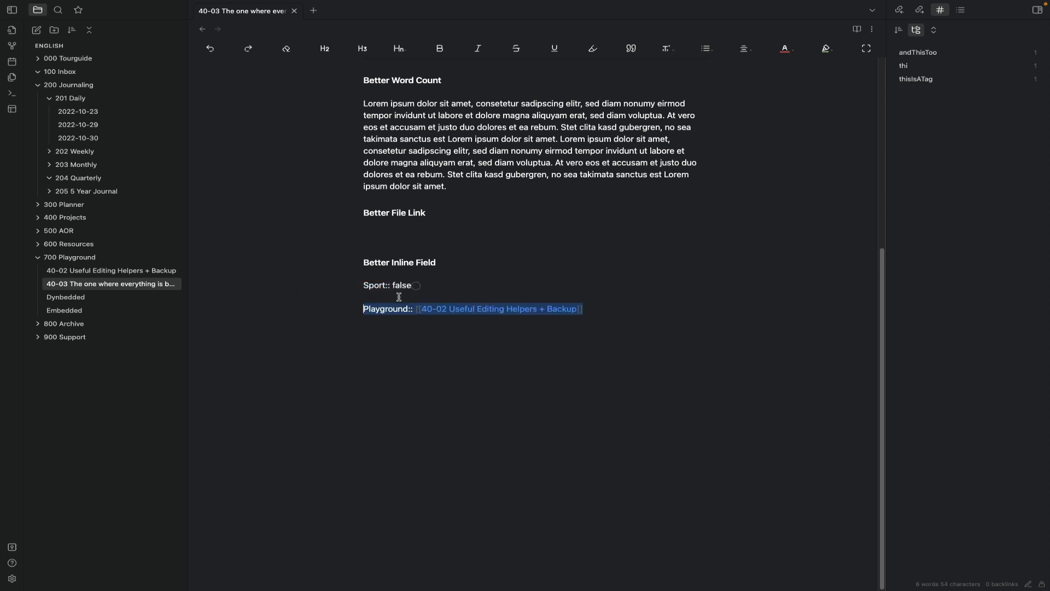
pyautogui.click(592, 314)
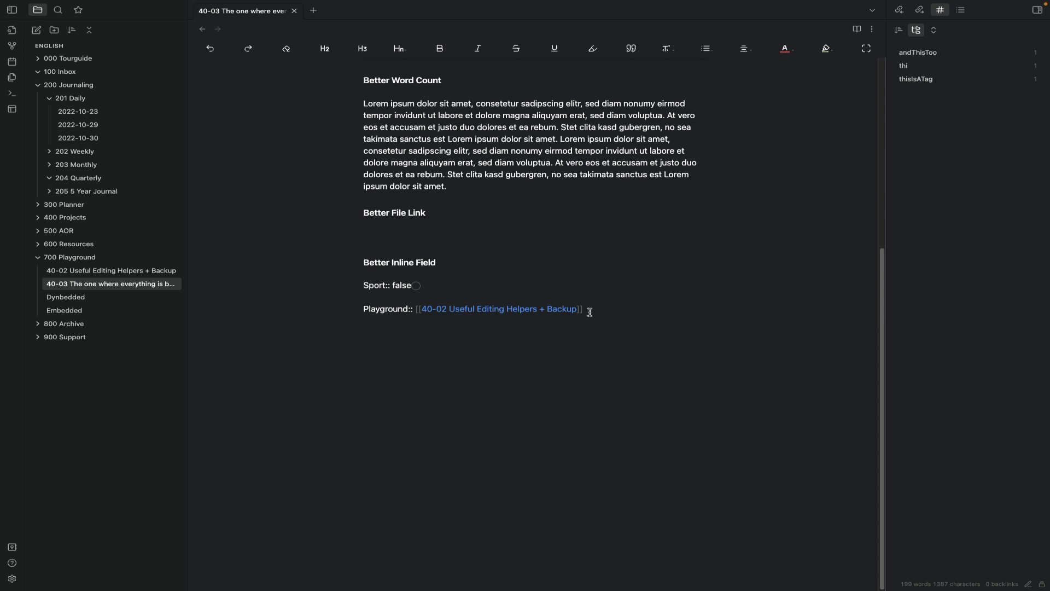
# - Replace the Playground field's value with a link to a newly created note named Test and remove the stray bracket
pyautogui.click(589, 313)
pyautogui.click(455, 399)
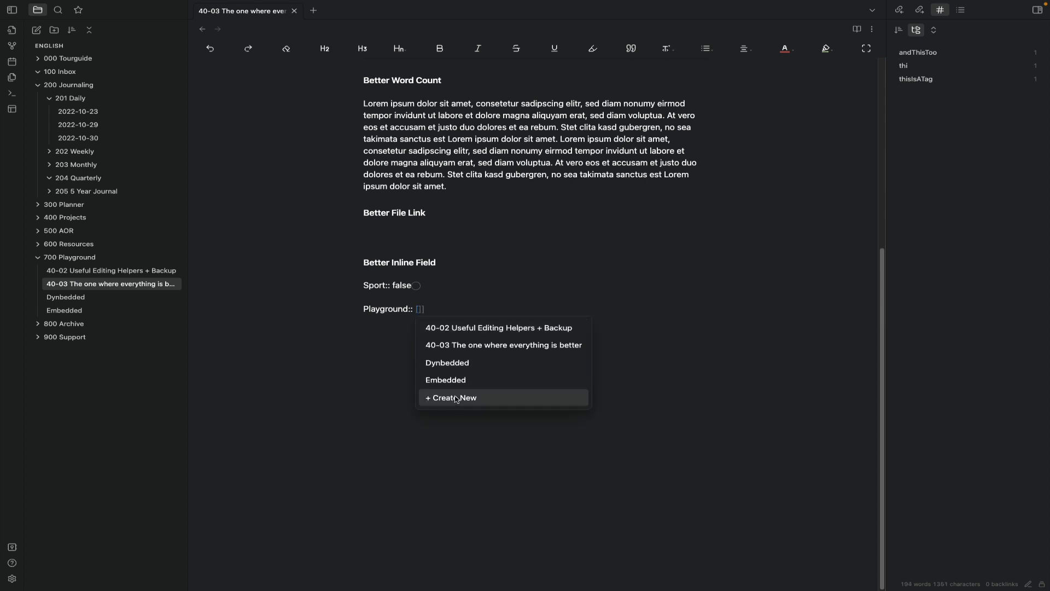
pyautogui.write('Test')
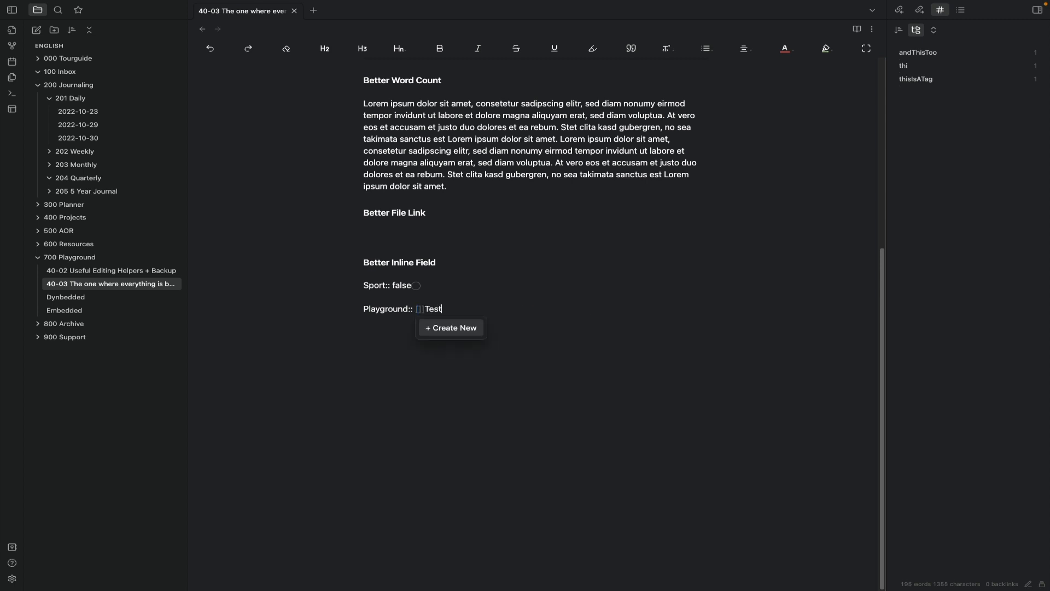
pyautogui.click(453, 328)
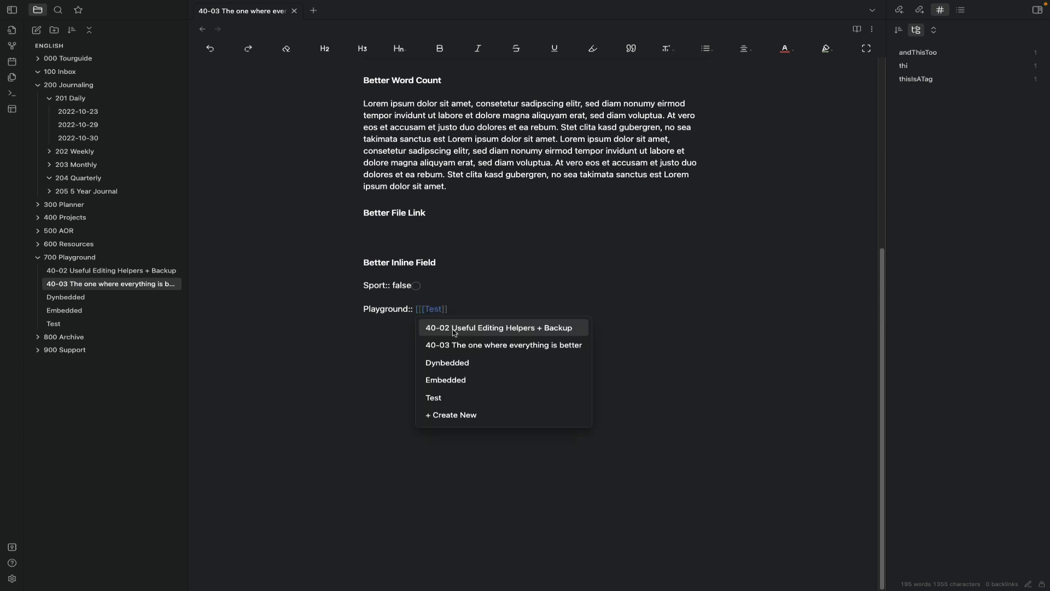
pyautogui.click(348, 363)
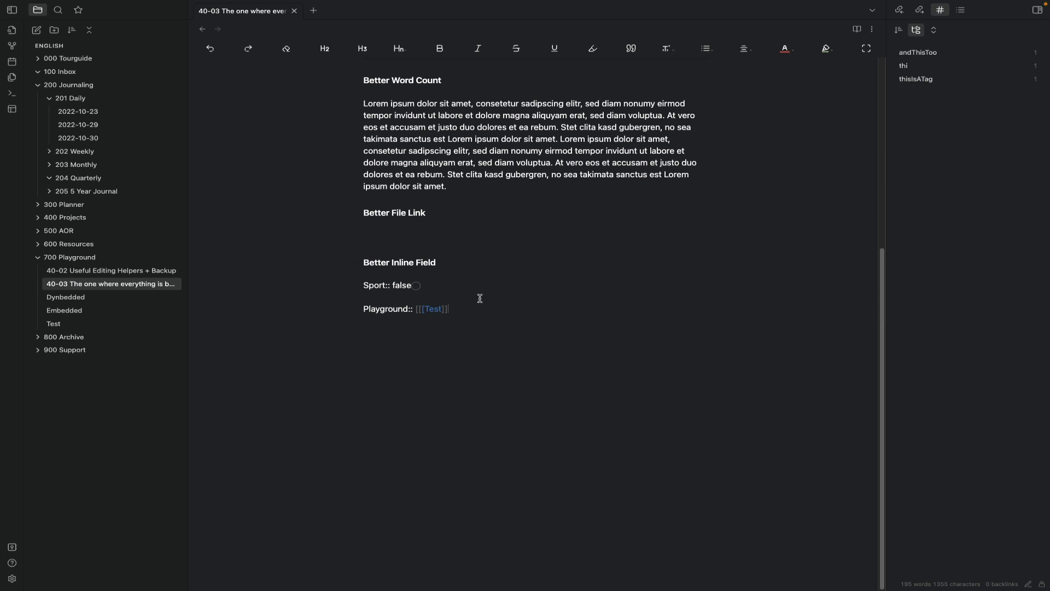
pyautogui.click(418, 309)
pyautogui.press('BackSpace')
pyautogui.click(368, 285)
# - Review the whole note, from the Better Code Block section through the Better Inline Field section
pyautogui.scroll(5, 489, 288)
pyautogui.scroll(1, 489, 288)
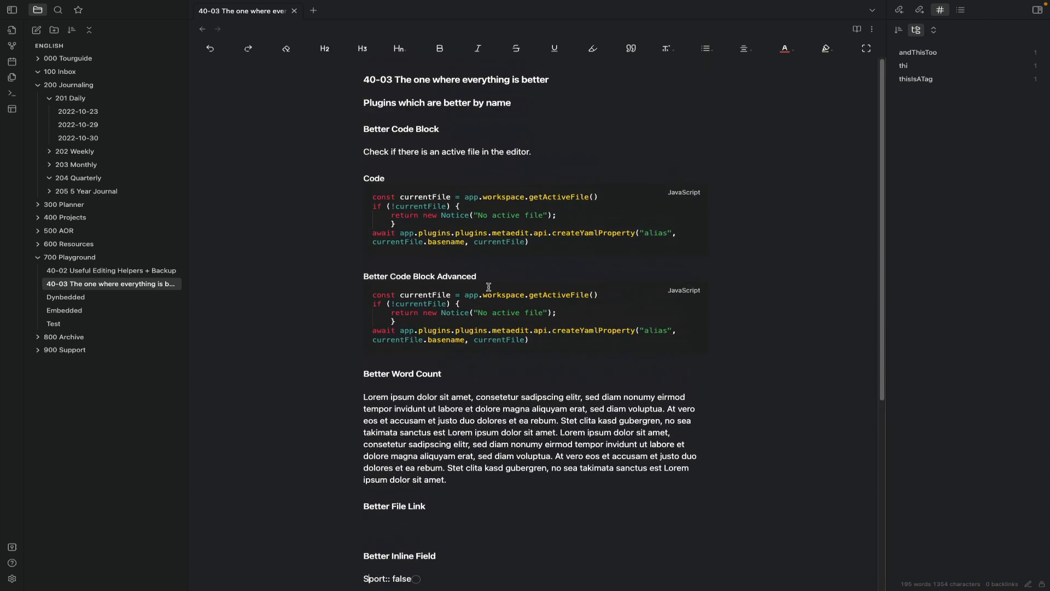
pyautogui.scroll(-3, 489, 286)
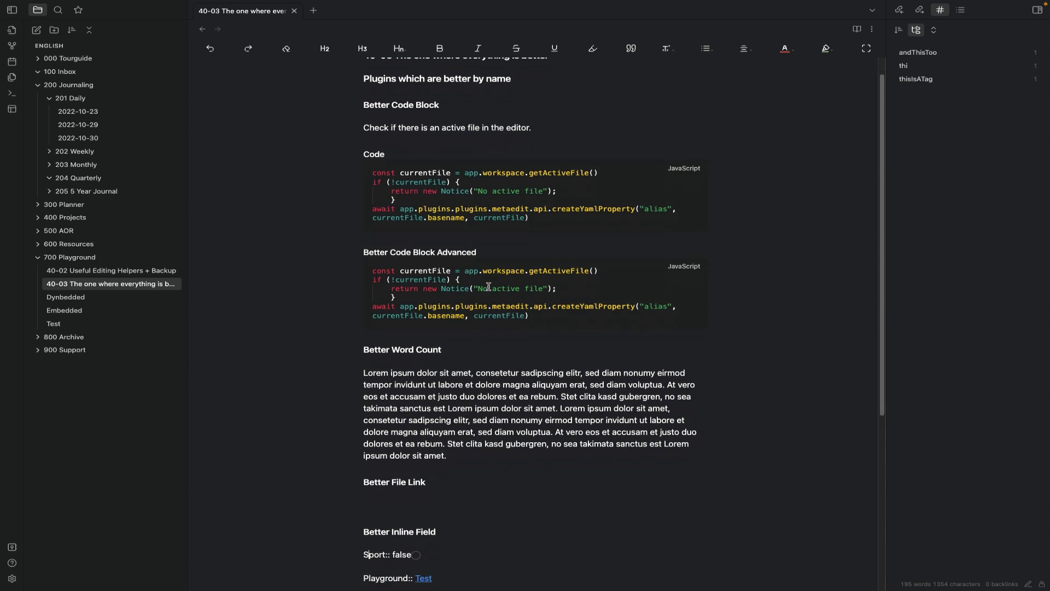
pyautogui.scroll(-4, 488, 286)
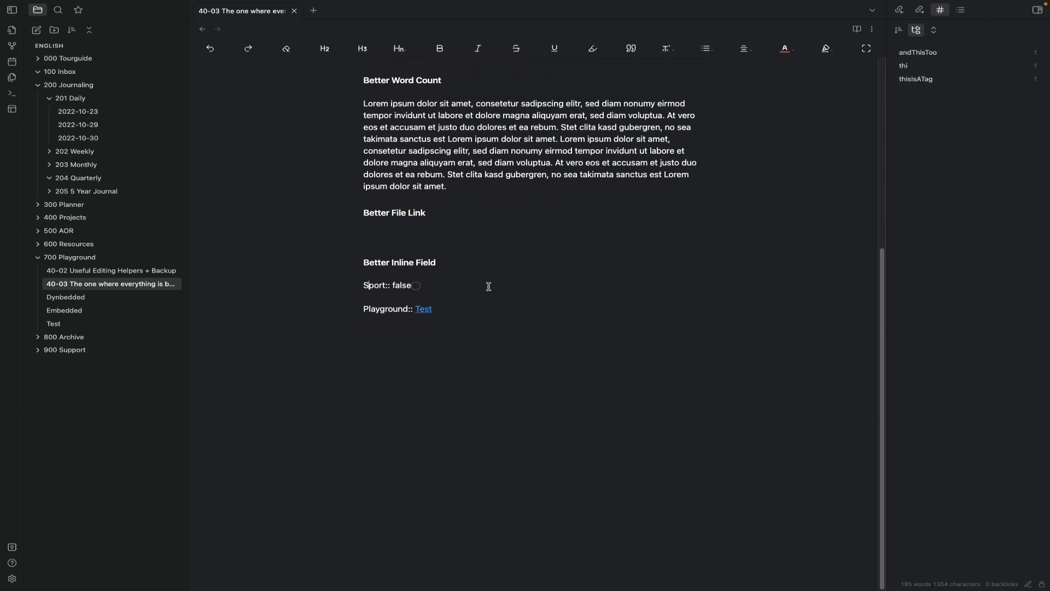
pyautogui.scroll(4, 489, 287)
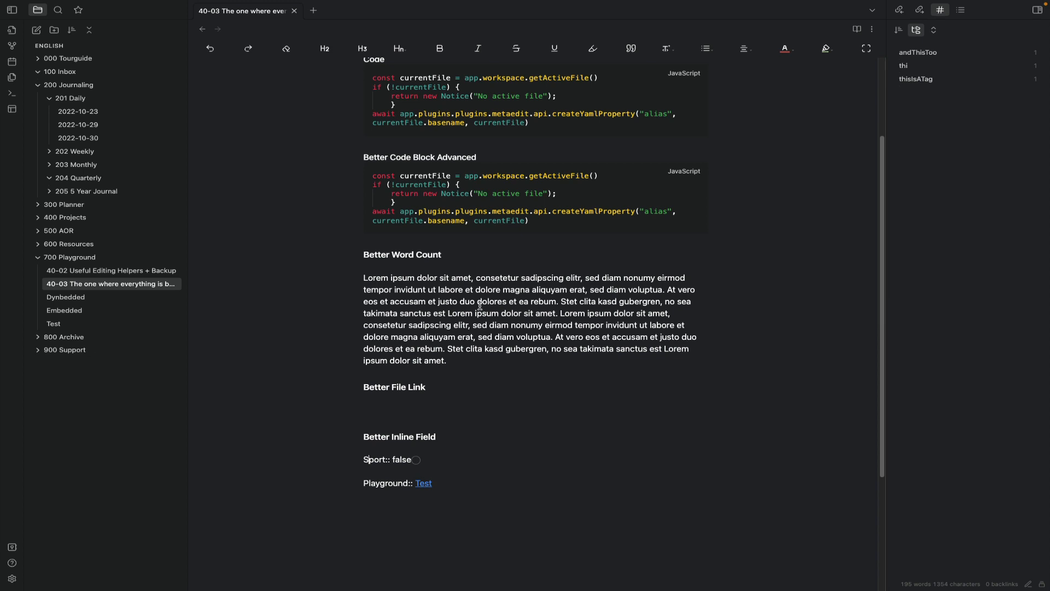
pyautogui.scroll(1, 480, 306)
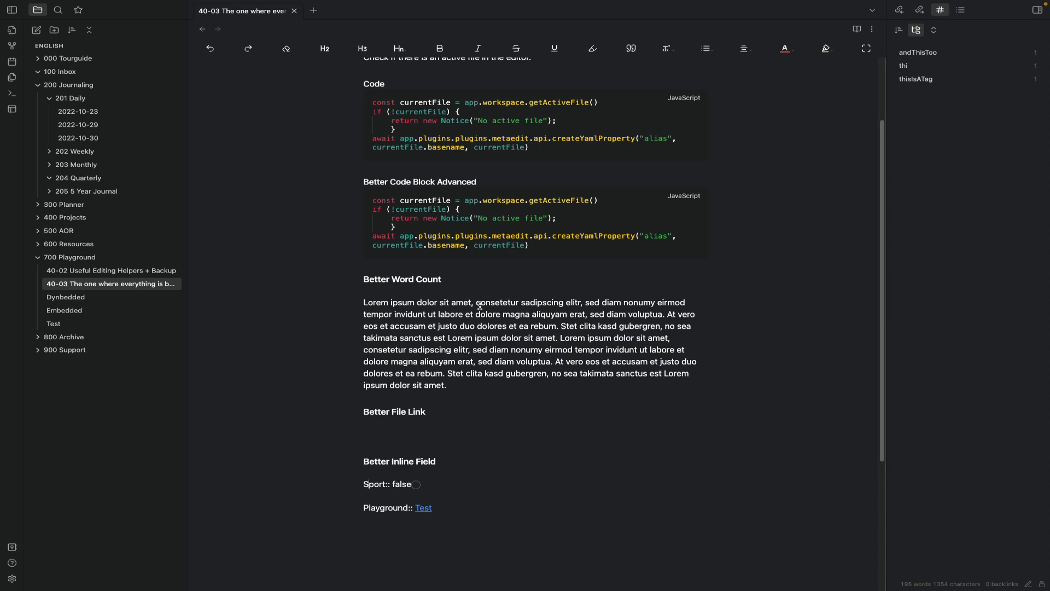
pyautogui.scroll(3, 470, 355)
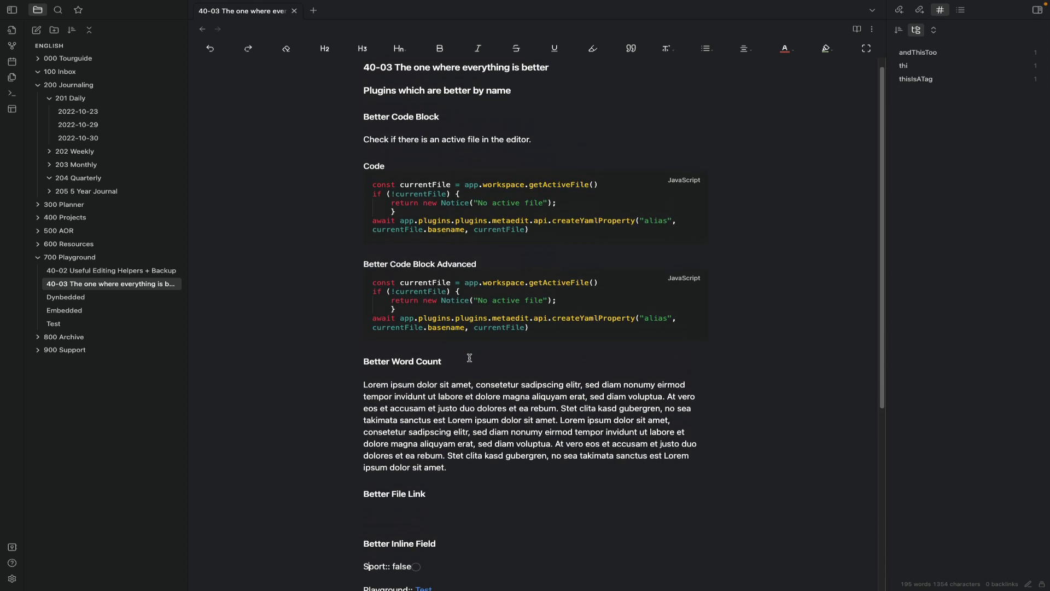
pyautogui.scroll(1, 469, 358)
pyautogui.scroll(-4, 470, 358)
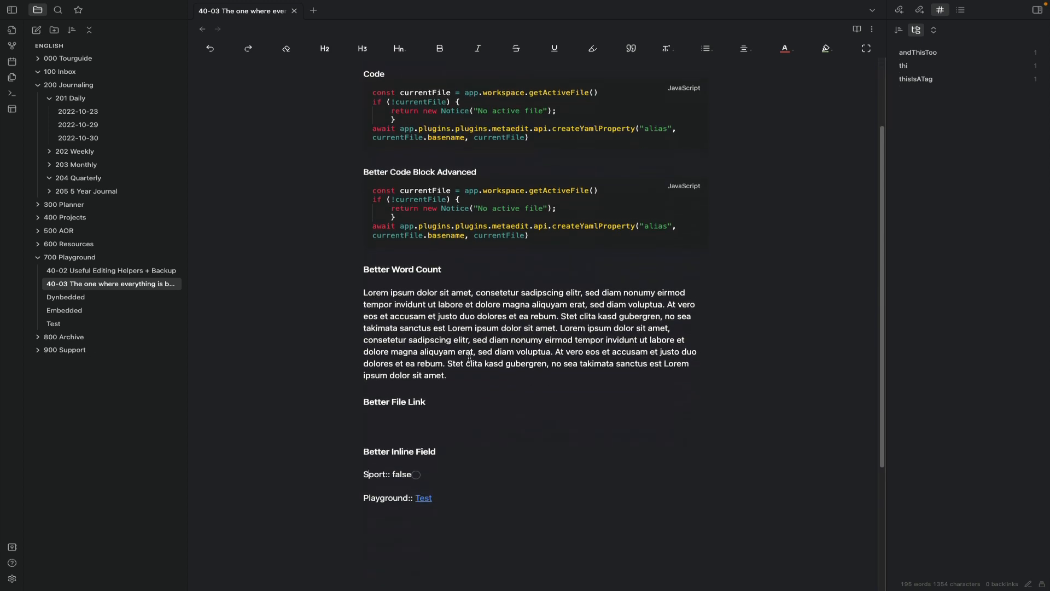